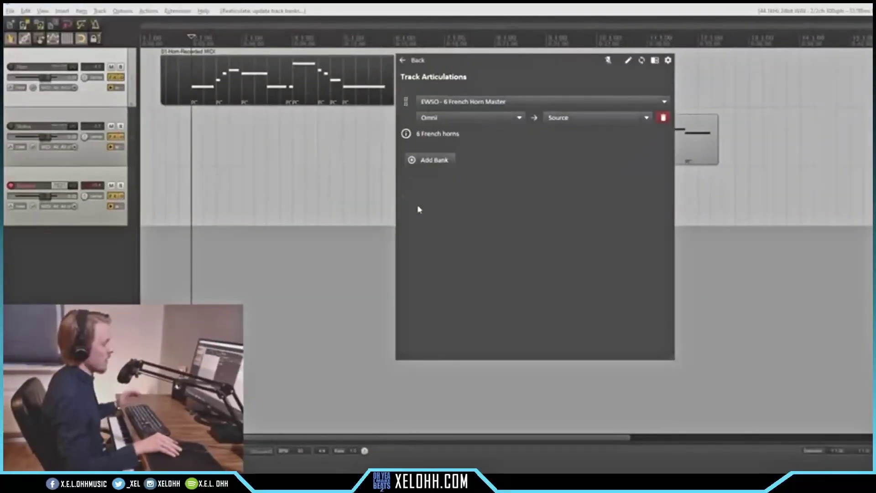
View the horn MIDI item's notes, then bring up Reaticulate's edit options for the reabank file.
double_click(194, 96)
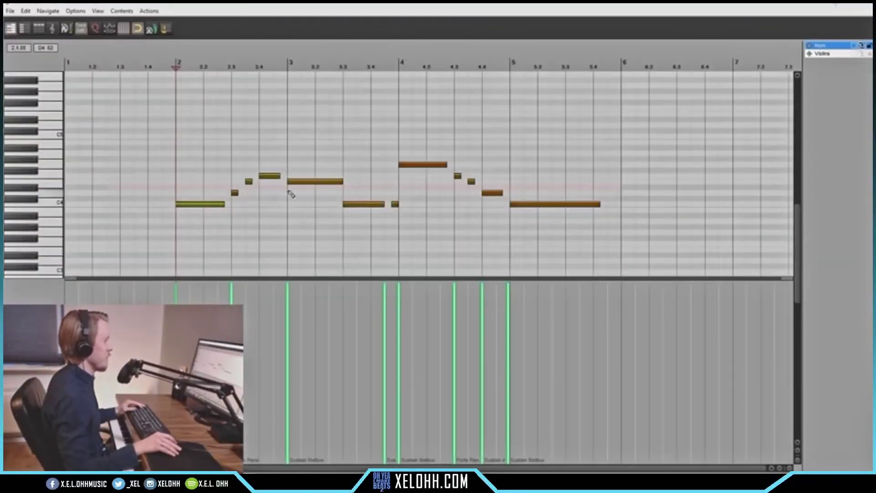
scroll(290, 194, "up", 1)
scroll(228, 135, "down", 2)
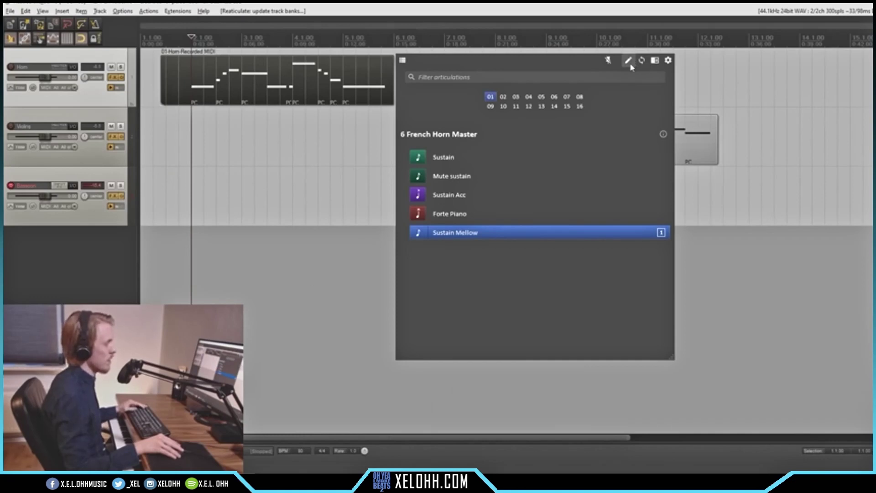
left_click(629, 61)
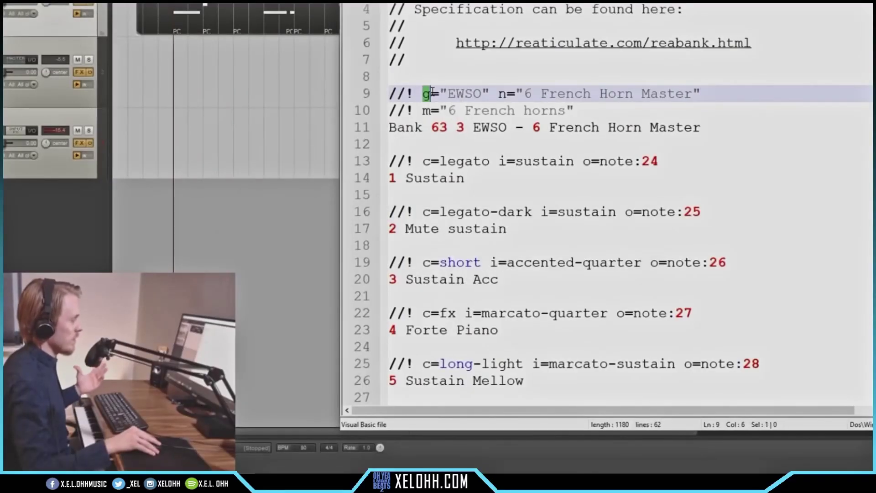
double_click(457, 93)
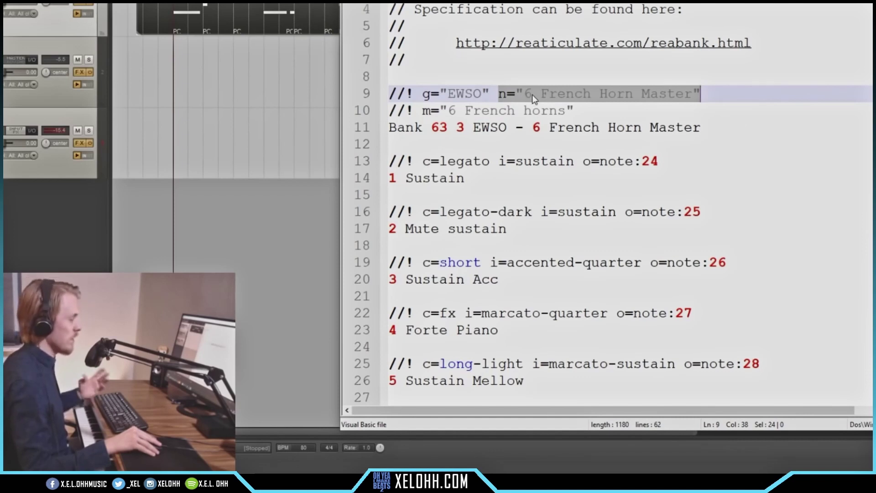
left_click(612, 110)
key("shift+Home")
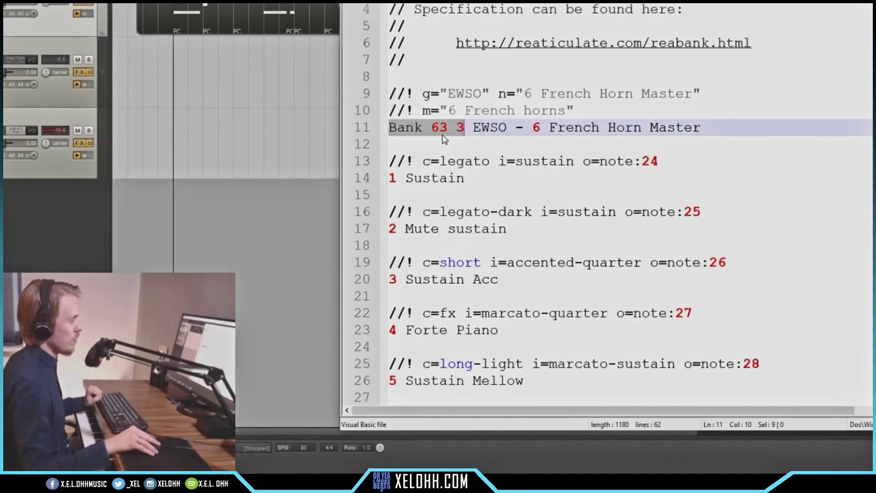
double_click(441, 132)
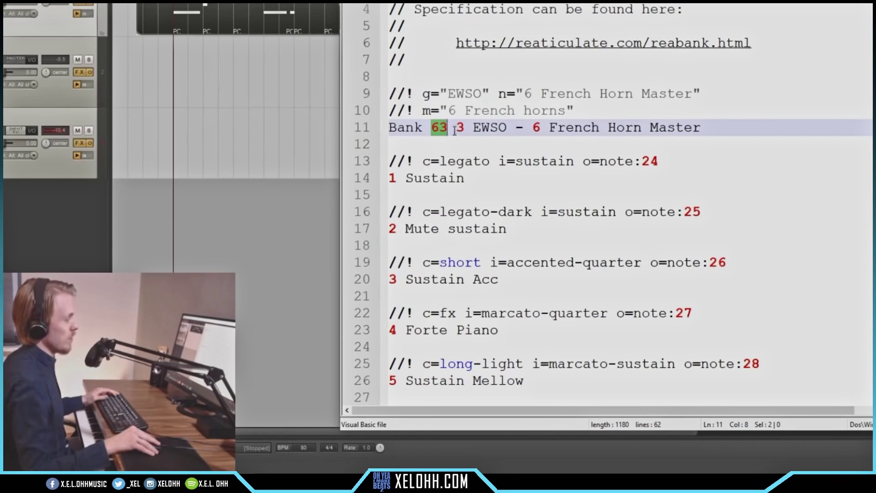
key("Right")
key("Right")
key("shift+Right")
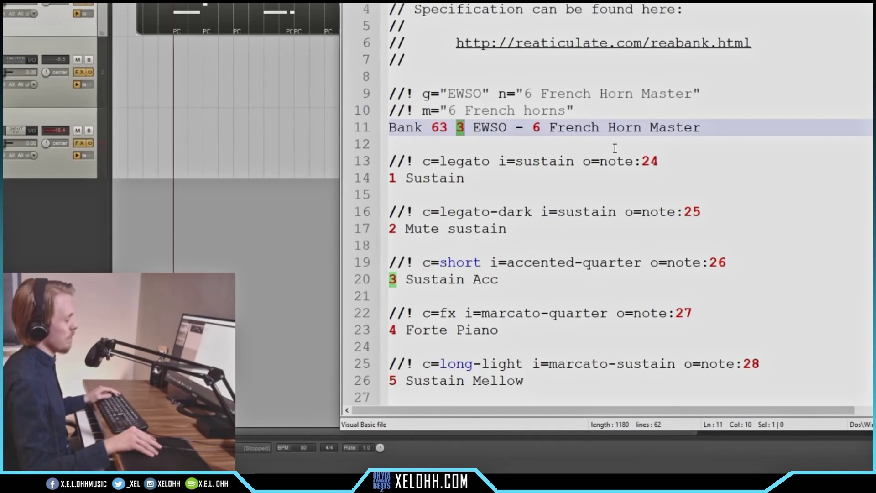
key("shift+Home")
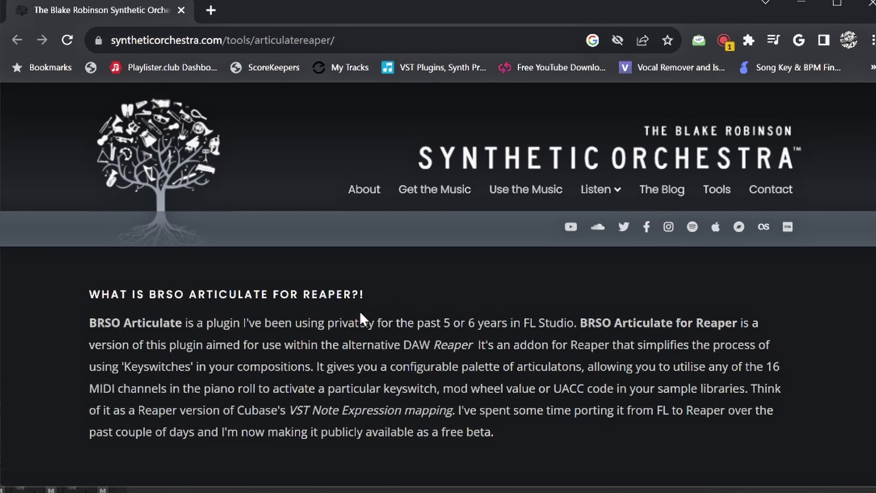
Scroll the BRSO Articulate page down to the INSTALLER v0.2 and ZIP ARCHIVE v0.2 links.
scroll(498, 288, "down", 3)
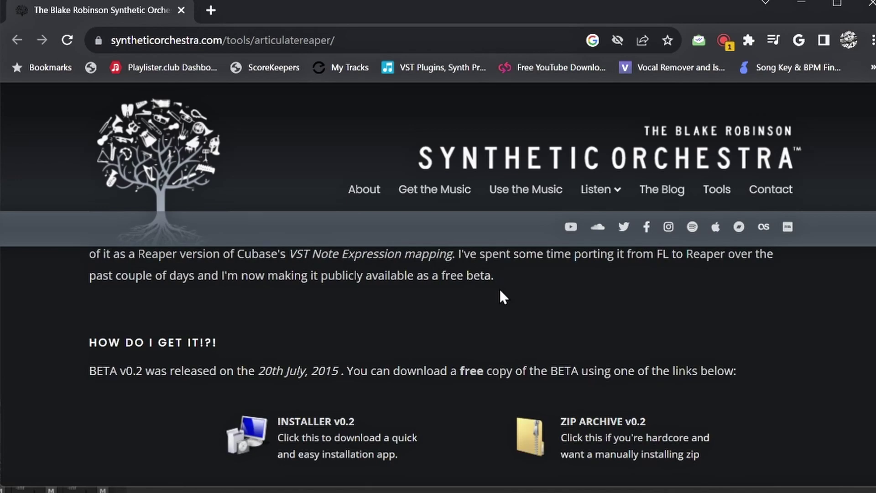
scroll(458, 326, "down", 2)
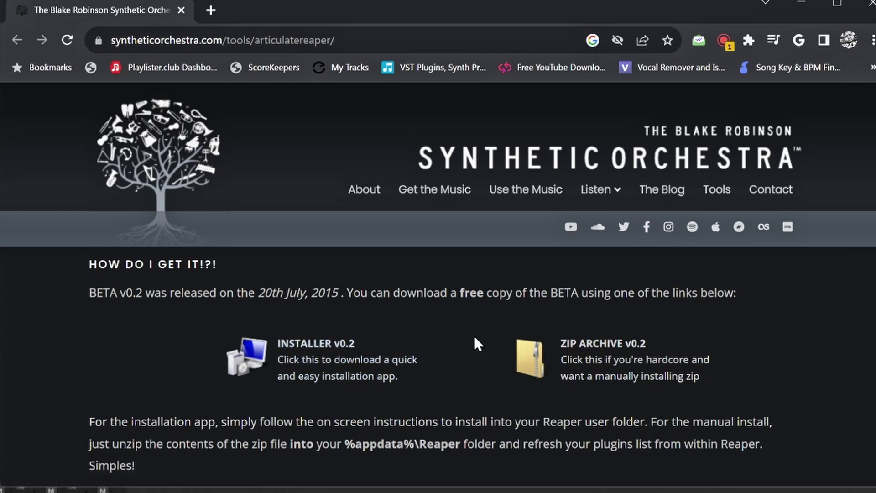
scroll(474, 340, "down", 2)
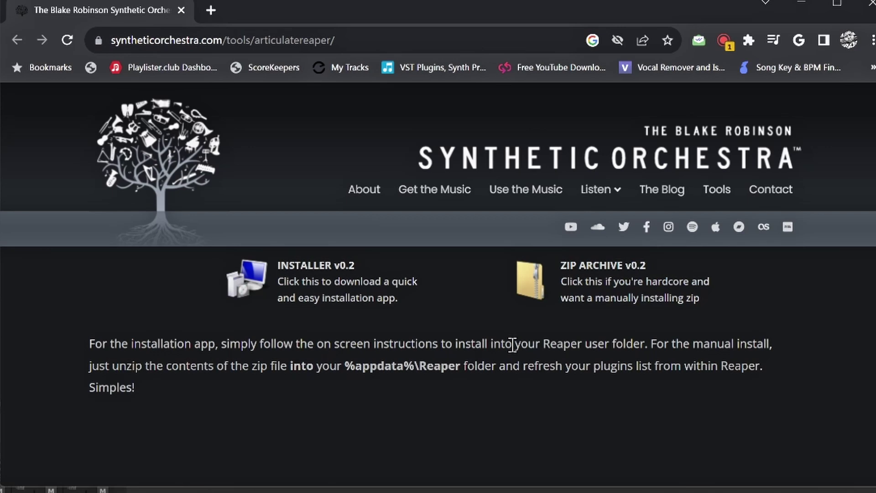
Scroll past the diagram and configuration sections to the 'How do I get up and running?' list.
scroll(513, 344, "down", 7)
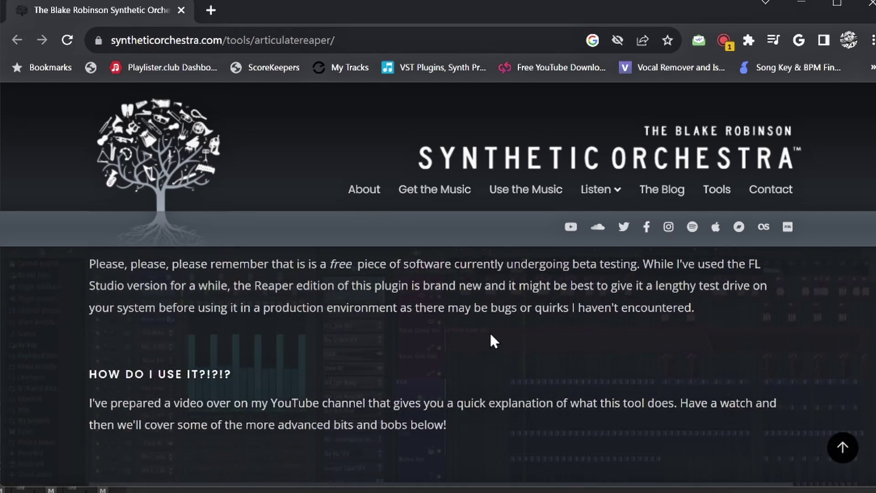
scroll(491, 337, "down", 2)
scroll(518, 340, "down", 4)
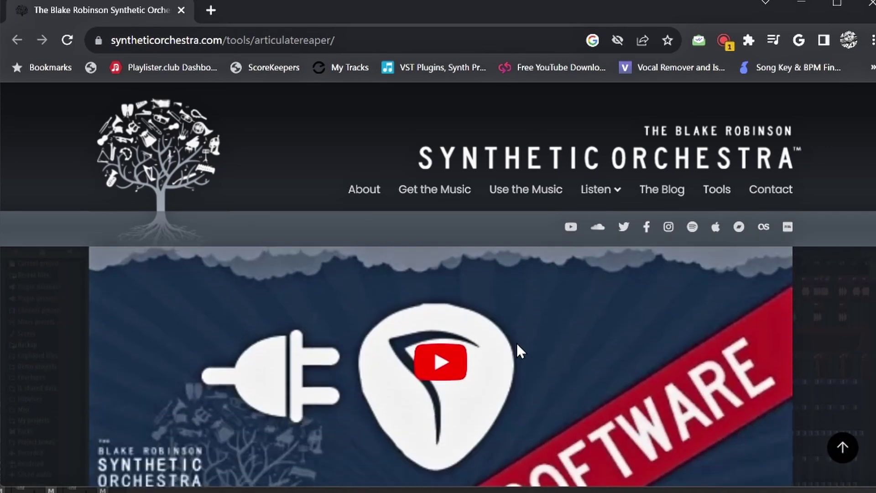
scroll(528, 349, "down", 5)
scroll(528, 348, "down", 3)
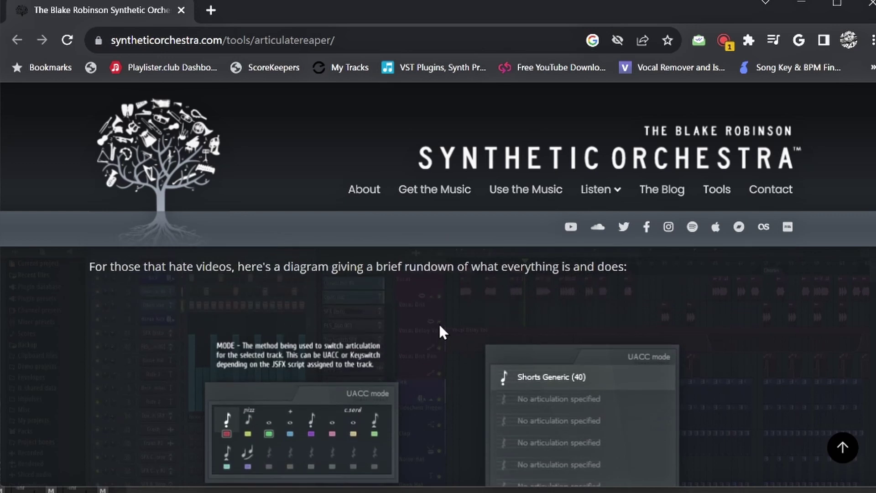
scroll(475, 349, "down", 2)
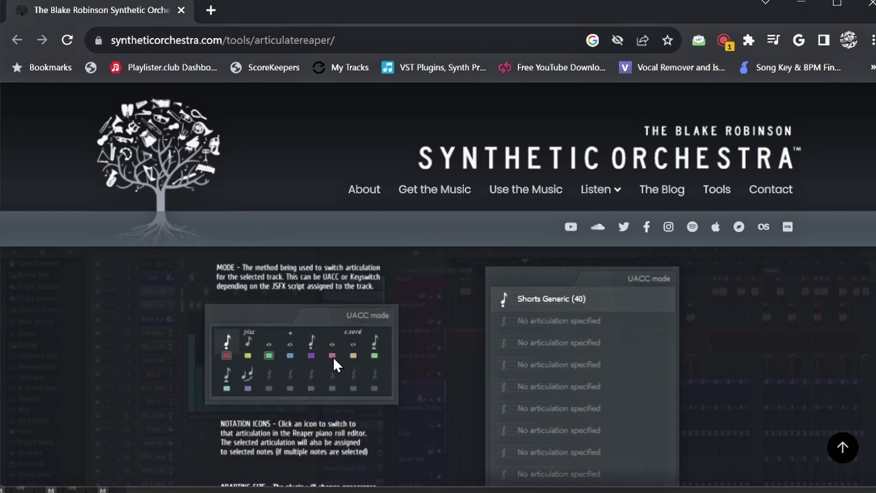
scroll(477, 319, "down", 4)
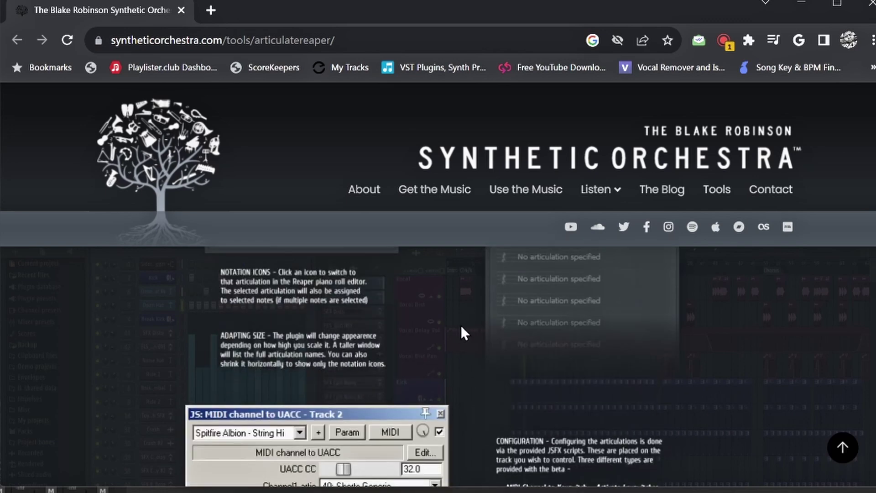
scroll(474, 335, "down", 3)
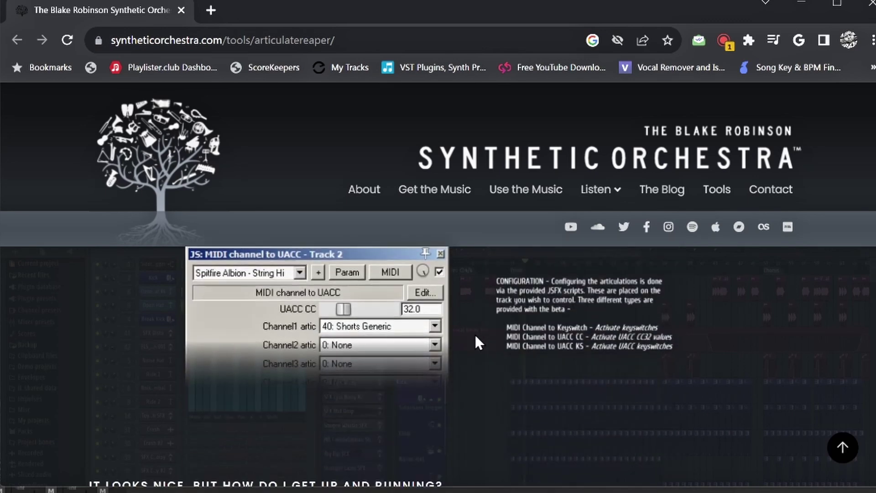
scroll(277, 327, "up", 2)
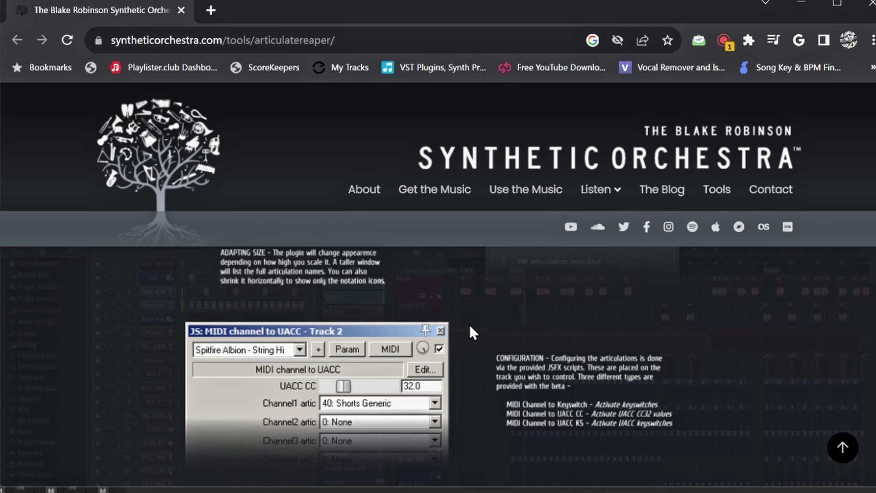
scroll(469, 323, "down", 4)
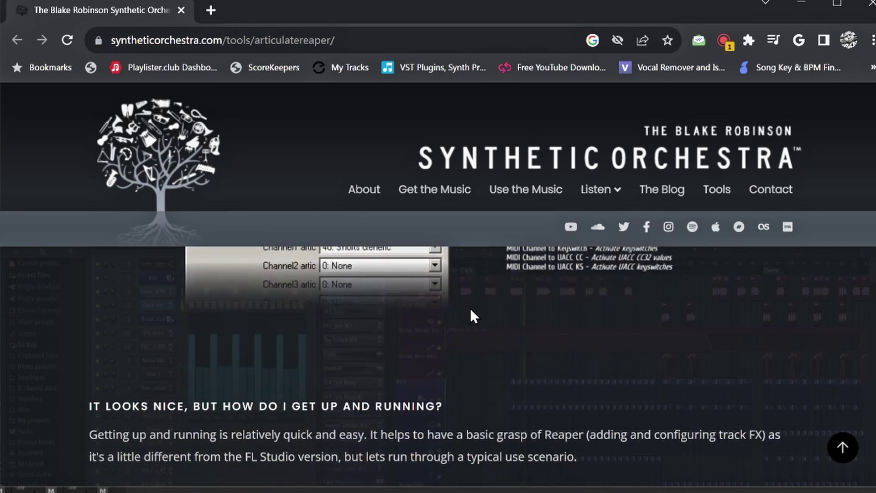
scroll(476, 307, "down", 2)
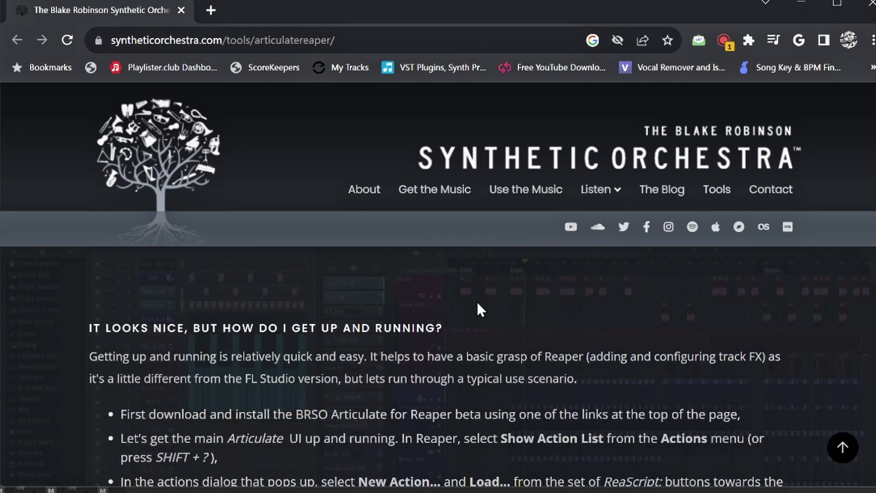
scroll(486, 334, "down", 2)
scroll(486, 334, "down", 2)
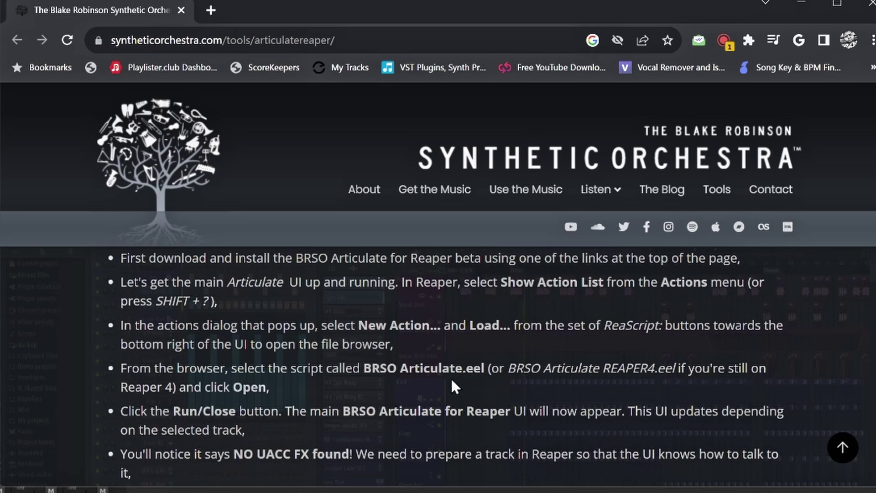
scroll(450, 381, "down", 4)
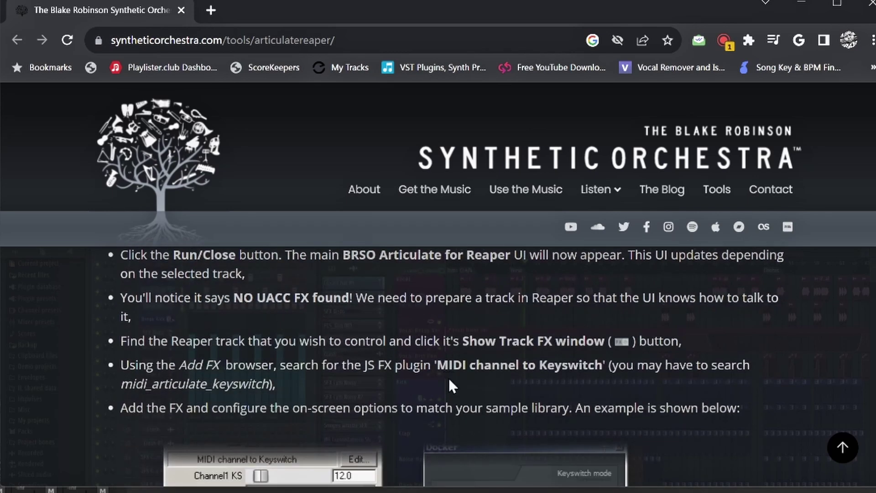
scroll(448, 381, "down", 8)
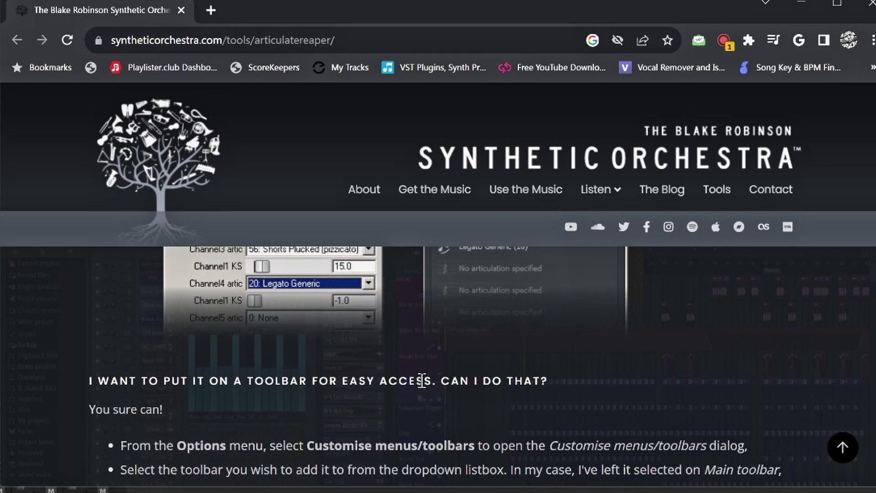
scroll(420, 381, "down", 2)
scroll(420, 382, "up", 8)
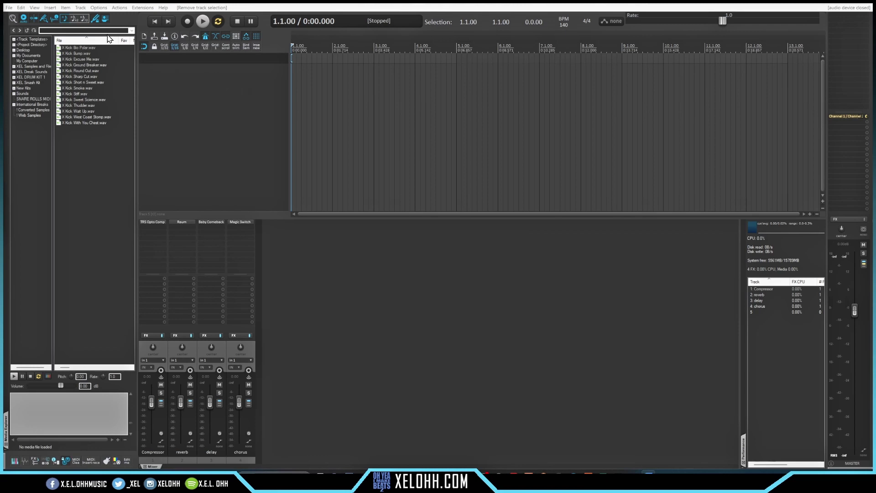
Open REAPER's resource folder in Explorer and check UserPlugins for the BRSOArticulate folder.
left_click(98, 8)
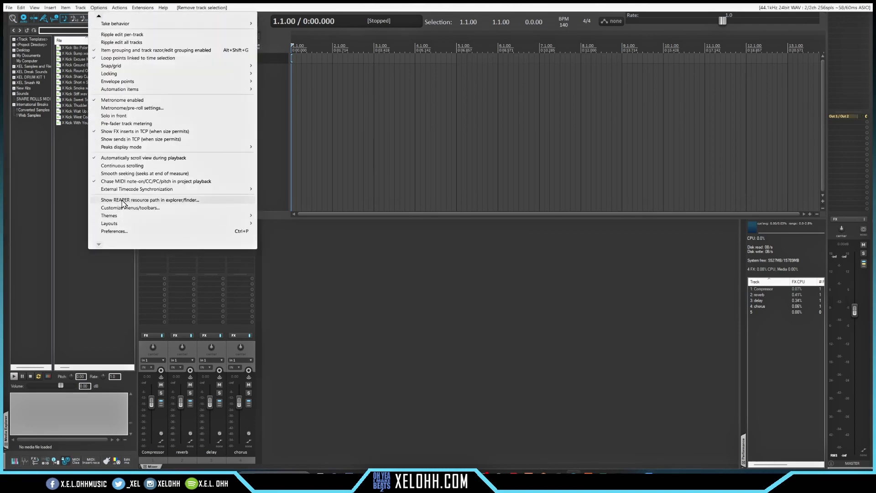
left_click(152, 200)
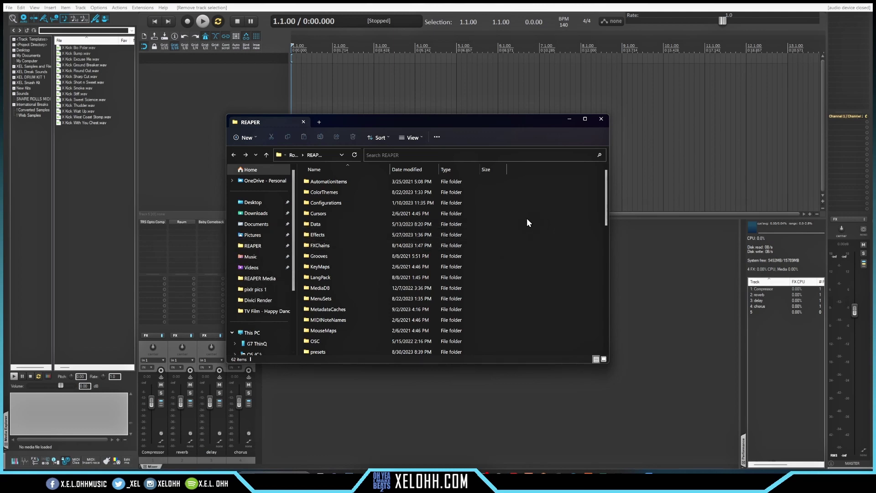
scroll(526, 218, "down", 4)
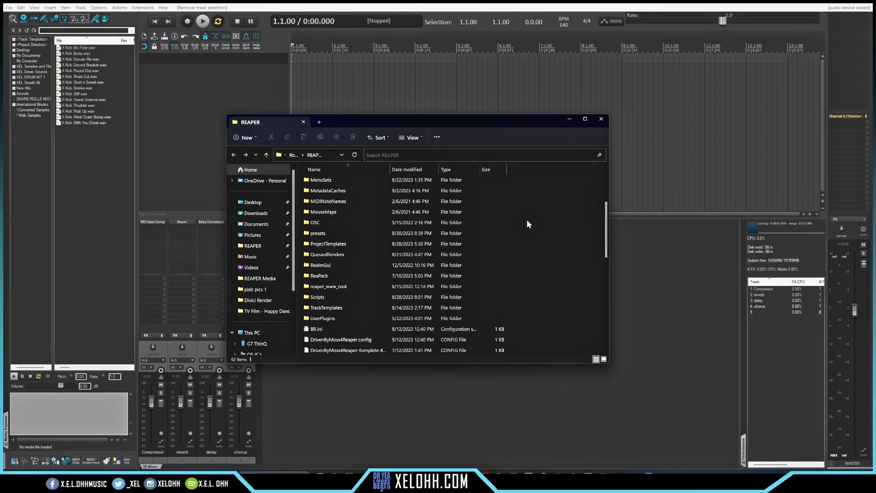
scroll(527, 219, "down", 1)
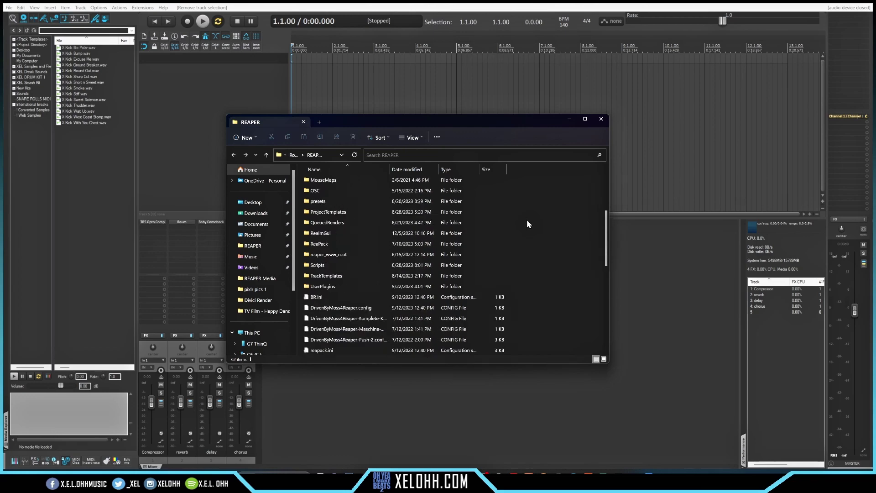
double_click(317, 286)
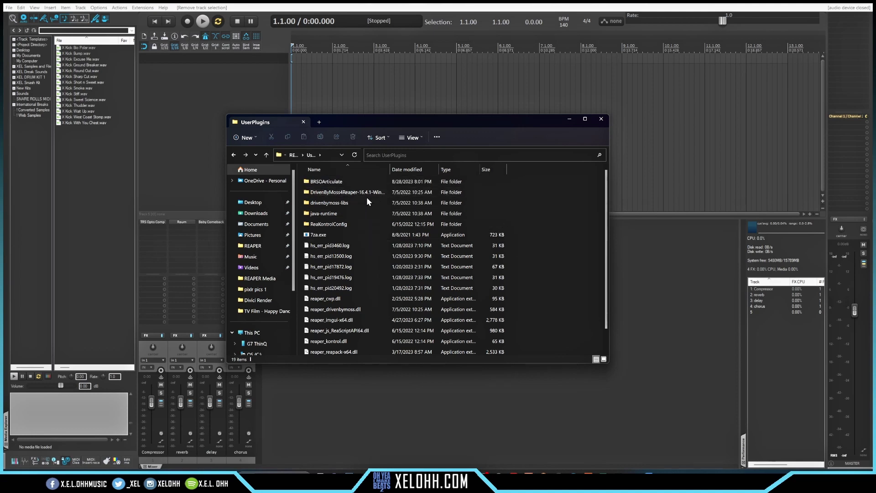
Close the folder window and load Scripts\BRSO Articulate.eel as a new ReaScript in the action list.
key("alt+F4")
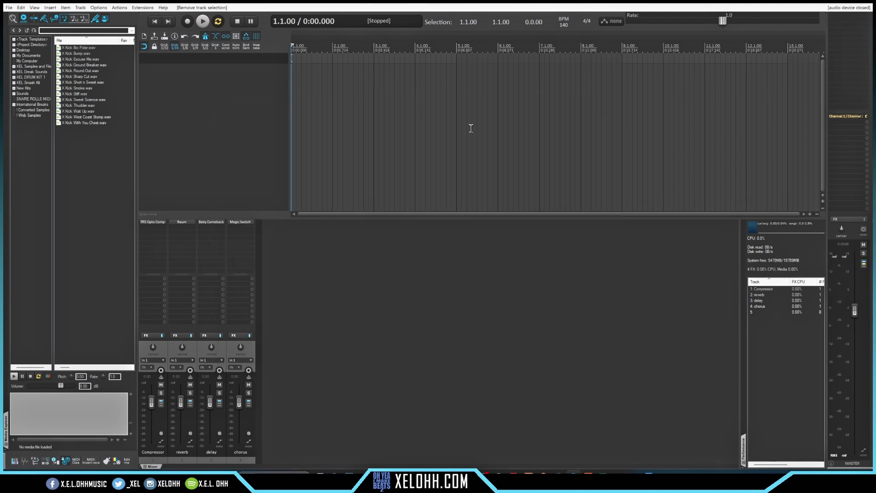
left_click(118, 8)
left_click(197, 21)
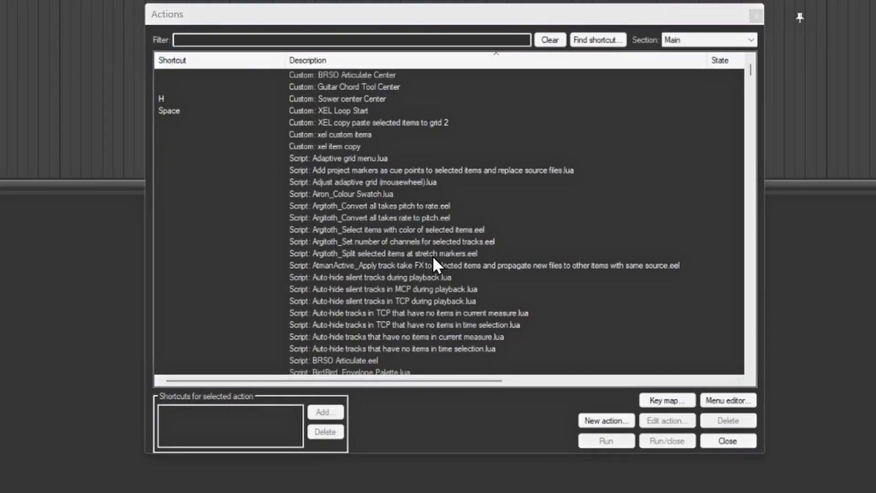
left_click(613, 423)
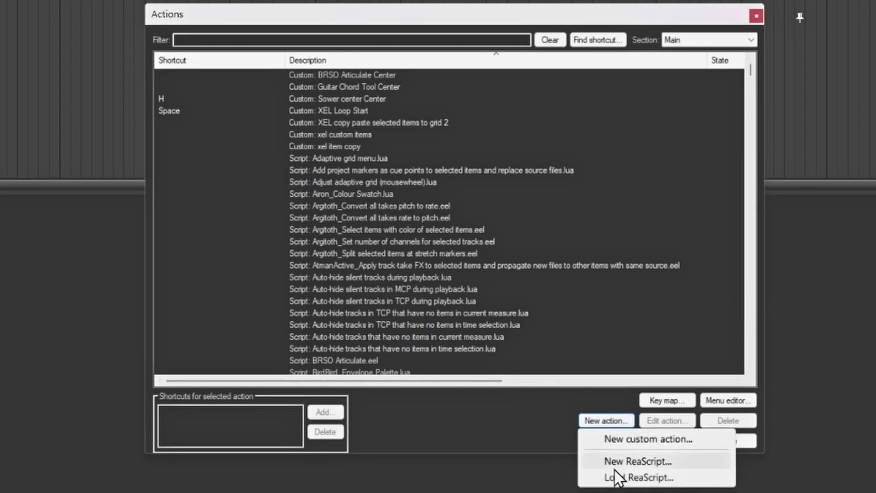
left_click(616, 480)
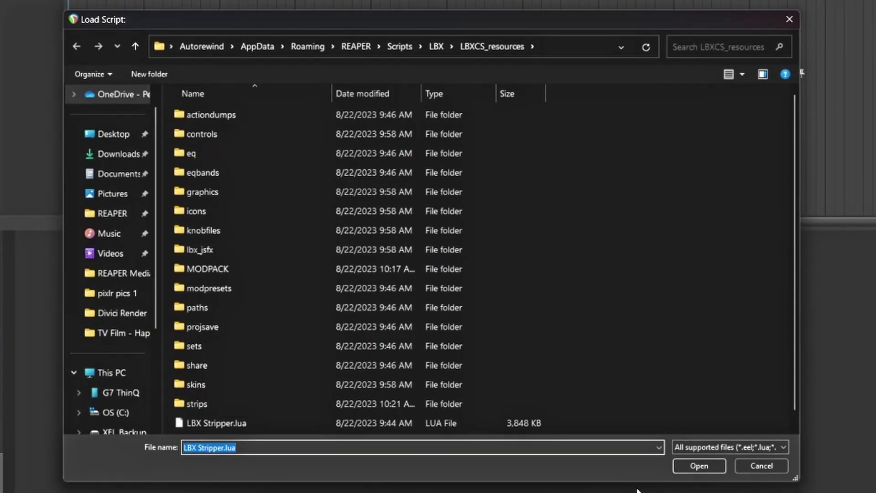
left_click(399, 47)
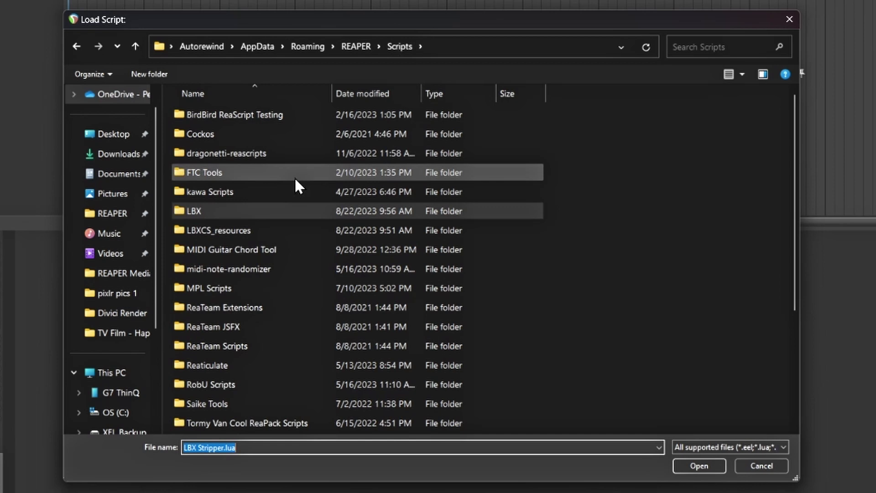
scroll(315, 228, "down", 1)
scroll(325, 277, "down", 2)
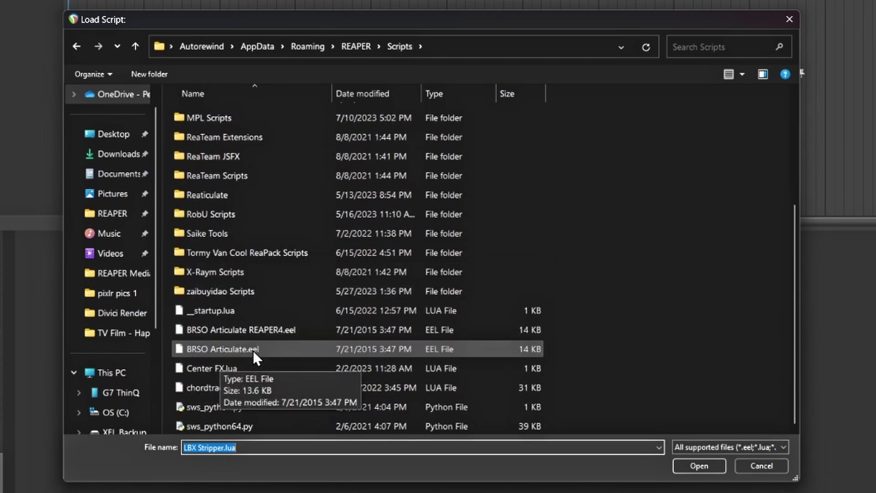
left_click(700, 467)
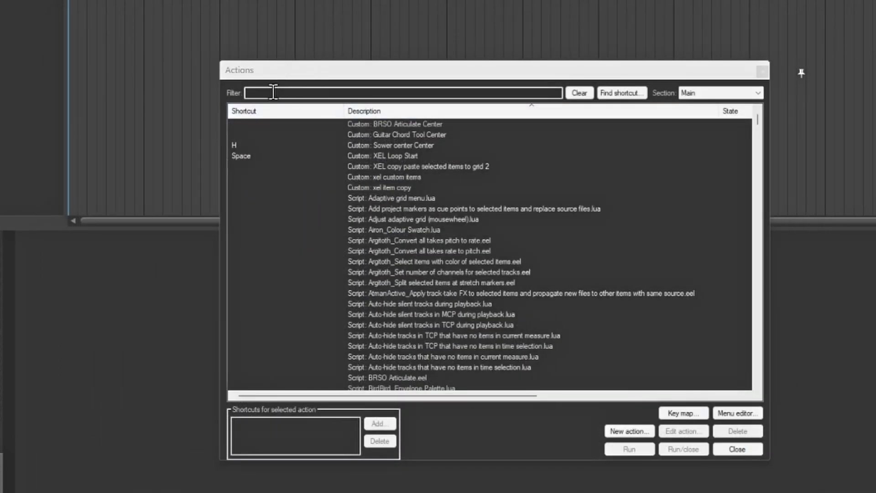
Filter the action list for 'brso', select the BRSO Articulate.eel entry, and close the list.
left_click(273, 93)
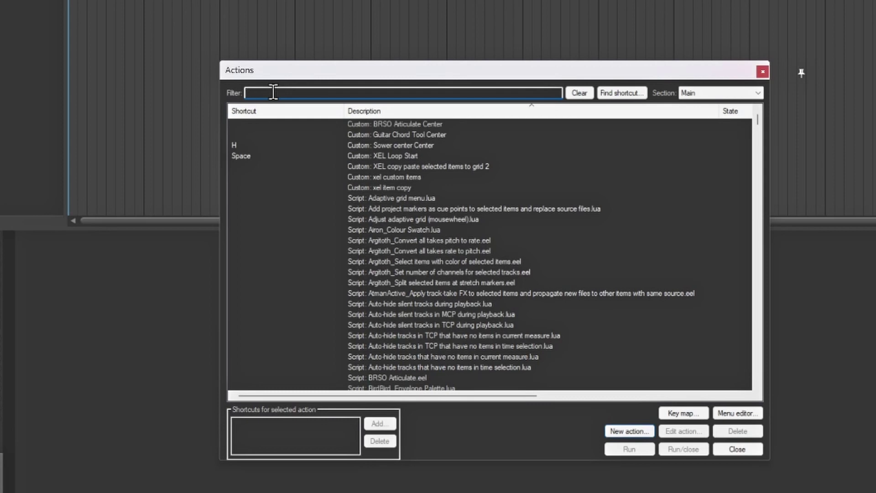
type("brso")
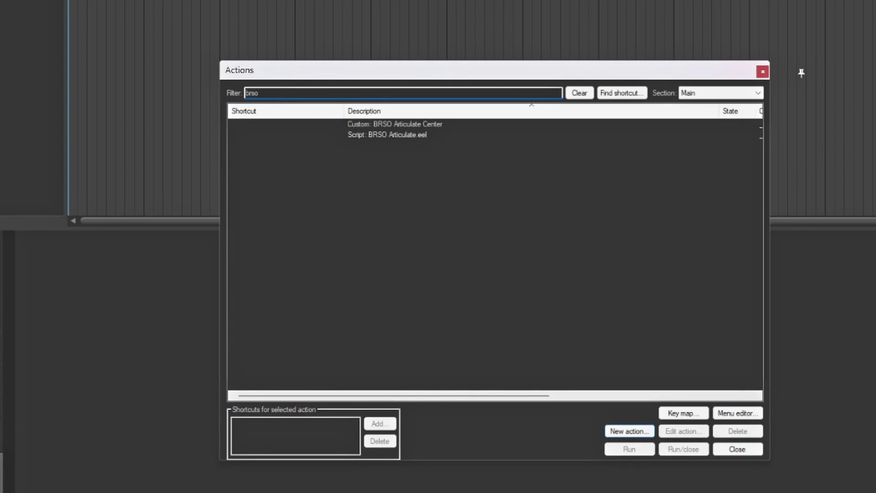
left_click(399, 143)
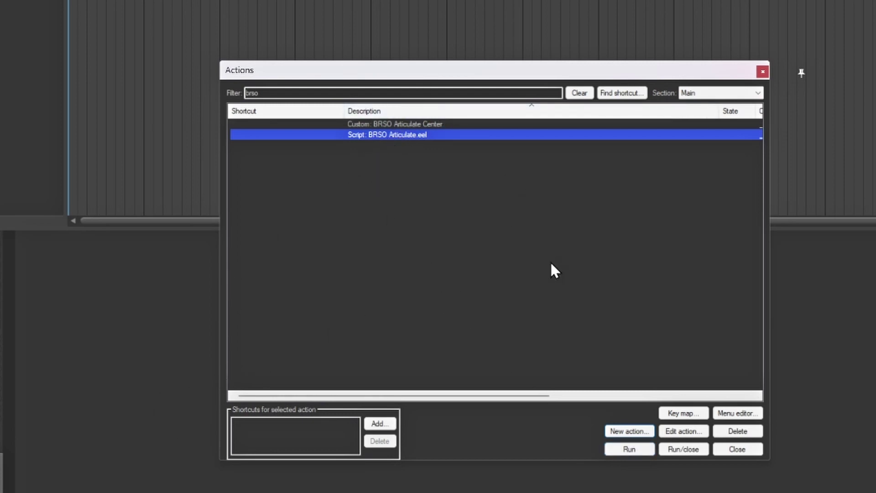
left_click(742, 450)
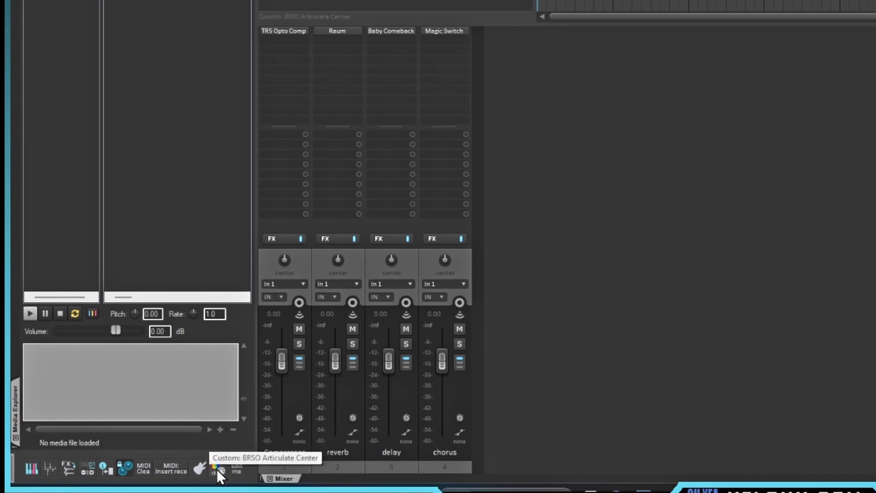
Open the BRSO Articulate Center panel and insert a new track with BBC Symphony Orchestra.
left_click(217, 469)
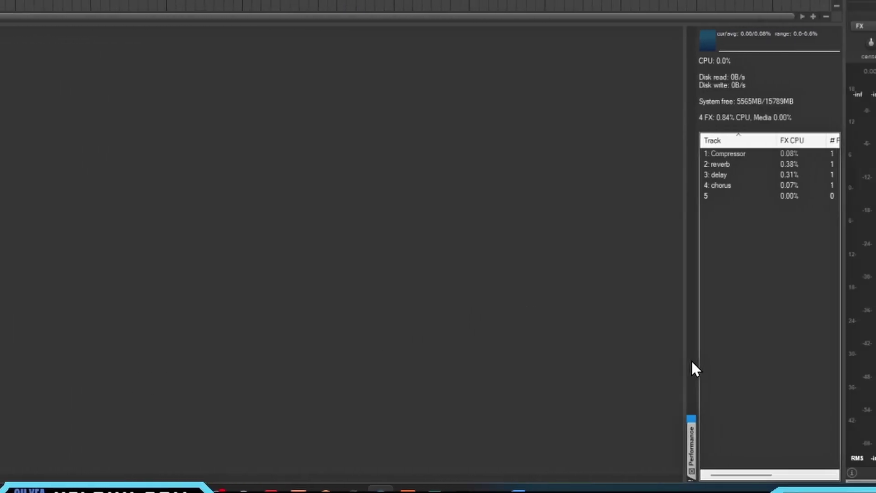
left_click(636, 371)
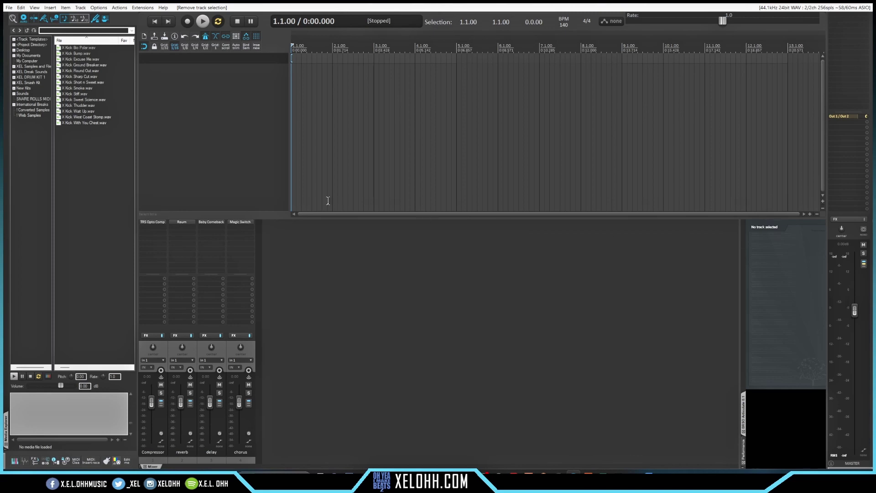
right_click(231, 75)
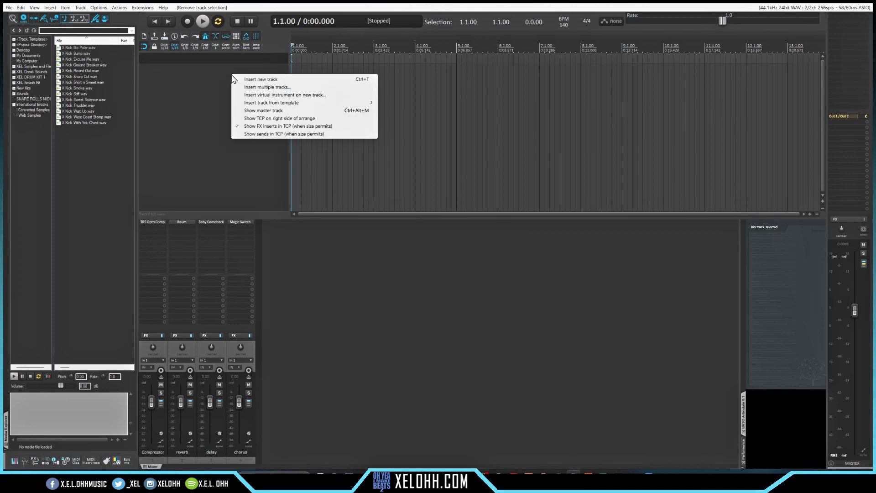
left_click(263, 98)
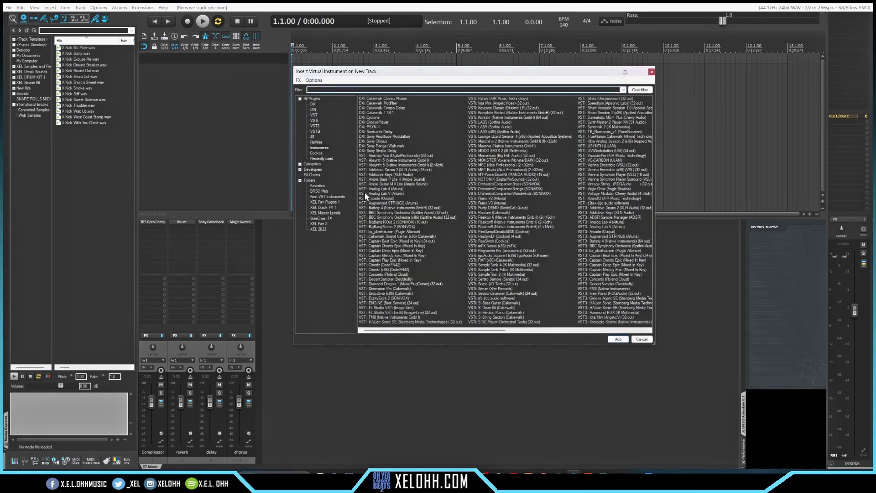
left_click(318, 228)
left_click(376, 117)
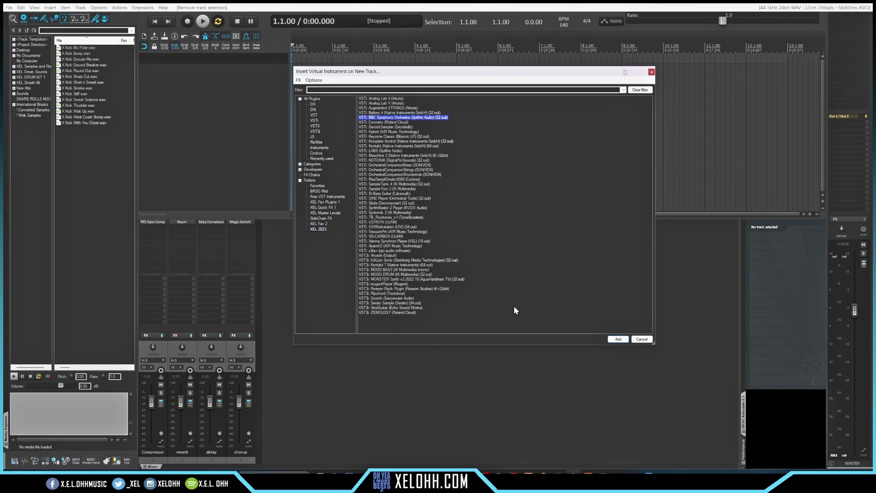
left_click(622, 340)
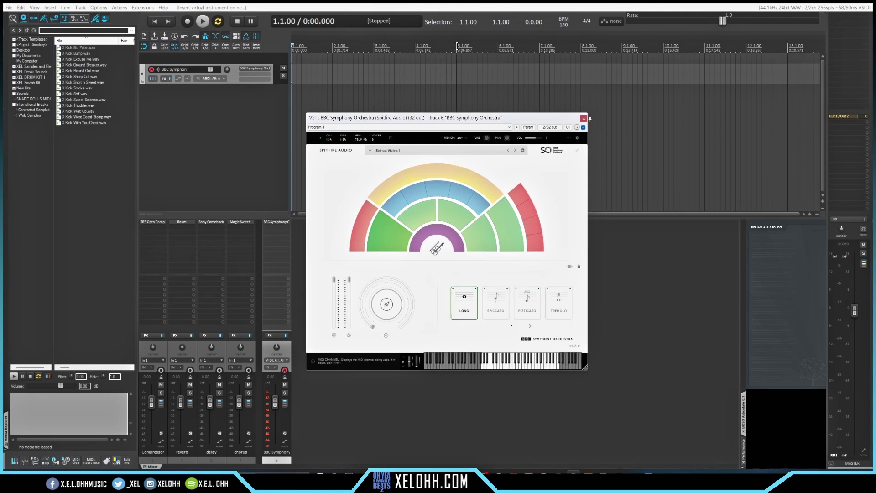
Insert a MIDI item over bars 1–5 on the BBC SO track and open it in the MIDI editor.
left_click_drag(456, 46, 291, 48)
left_click(252, 47)
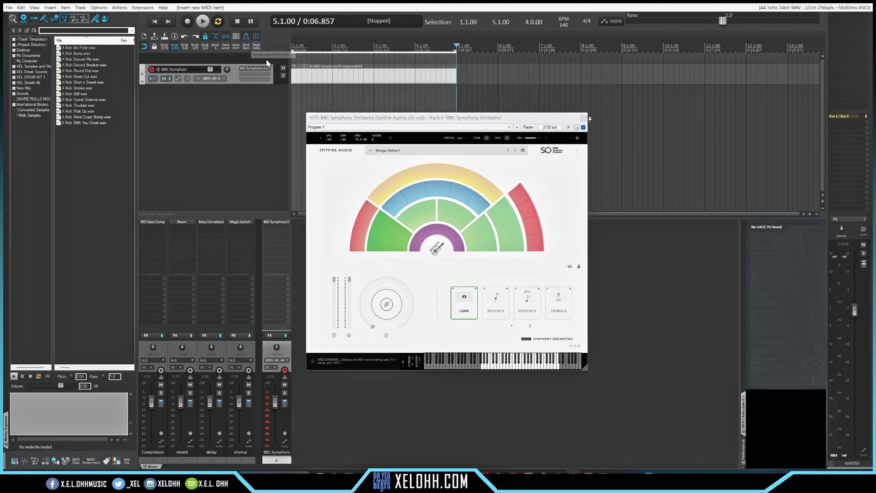
left_click(318, 78)
double_click(318, 78)
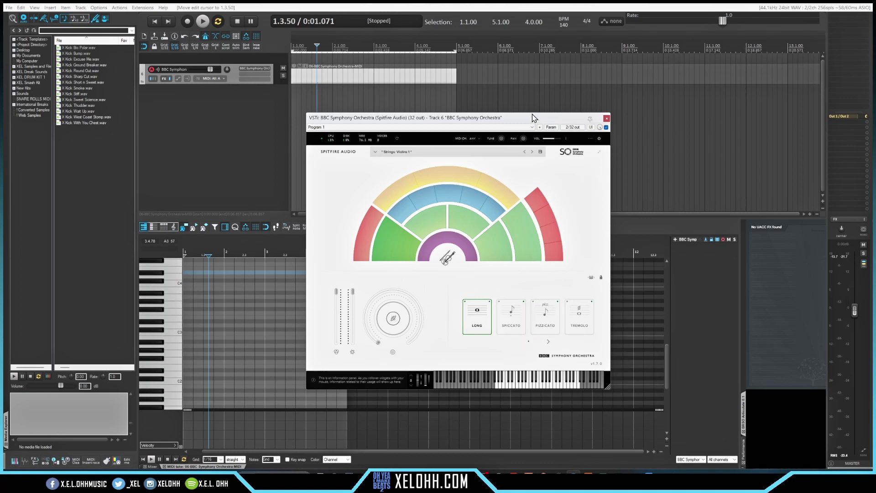
Move the plugin window aside, show named note rows, and trigger the Long and Tremolo keyswitches.
left_click_drag(522, 122, 547, 17)
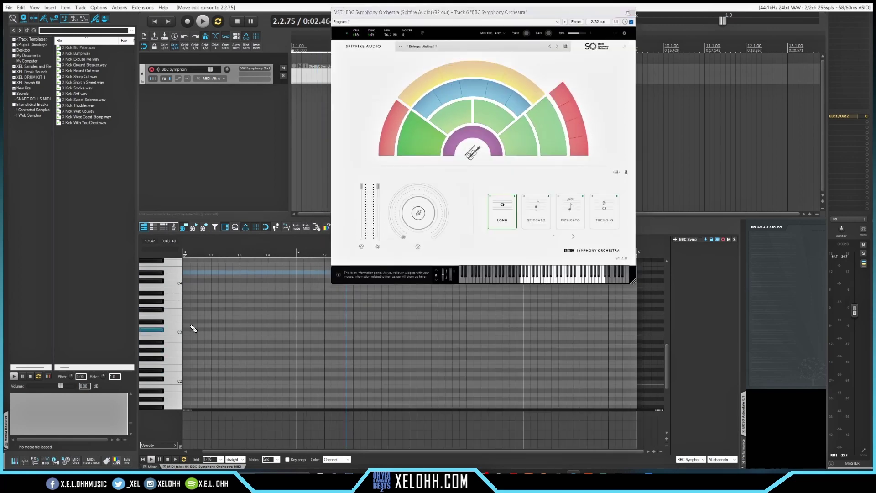
scroll(170, 325, "down", 3)
scroll(169, 325, "down", 4)
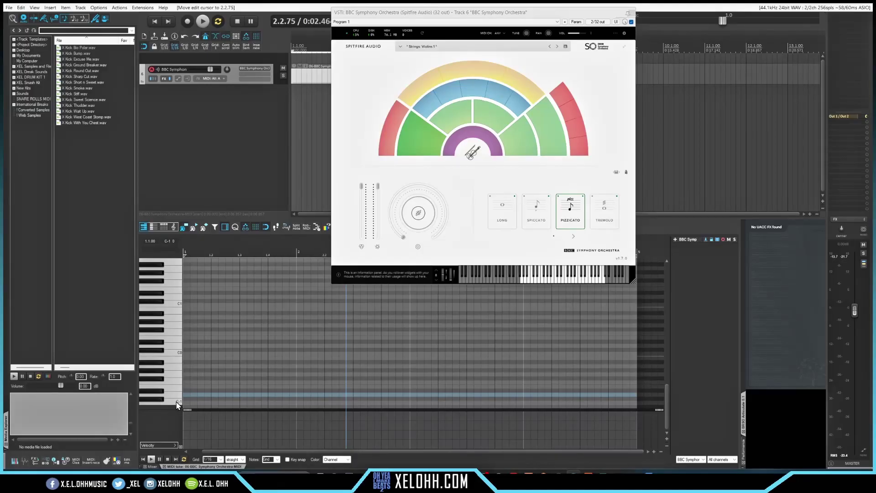
left_click(173, 403)
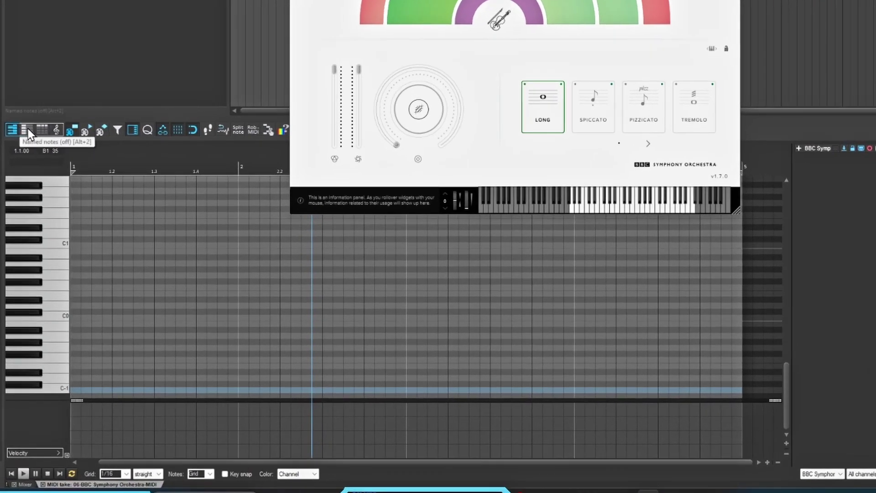
left_click(154, 227)
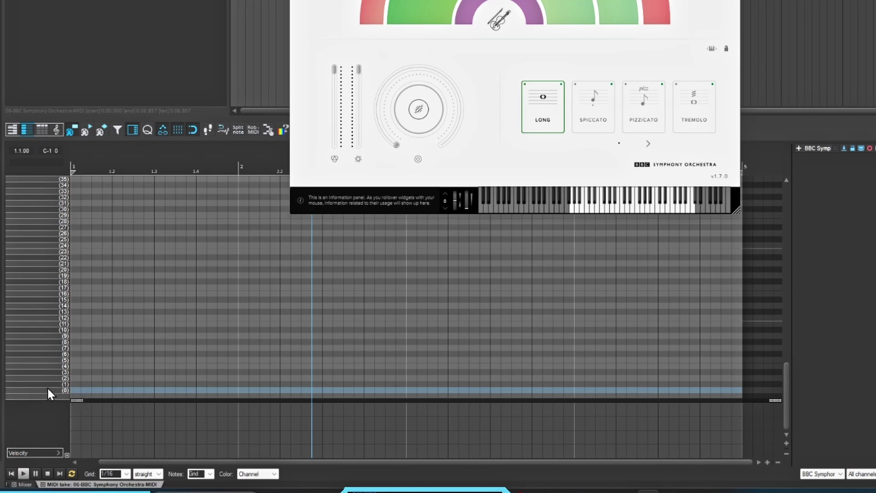
left_click(44, 372)
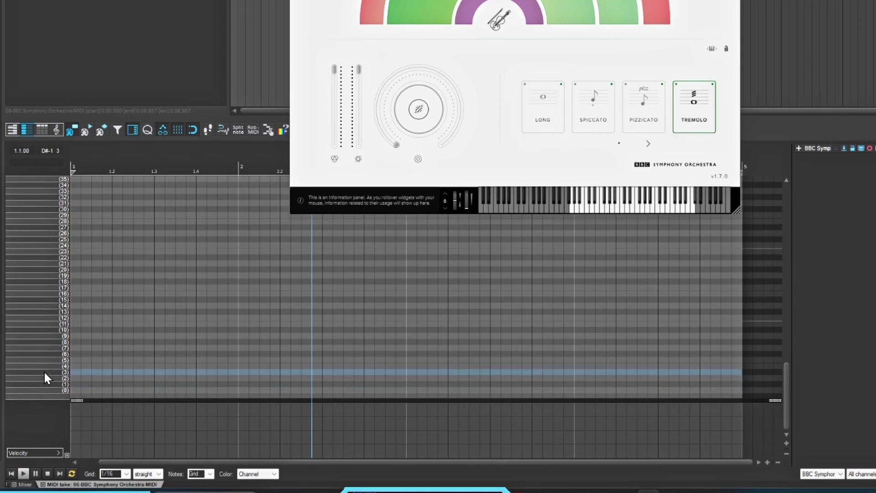
scroll(44, 370, "up", 3)
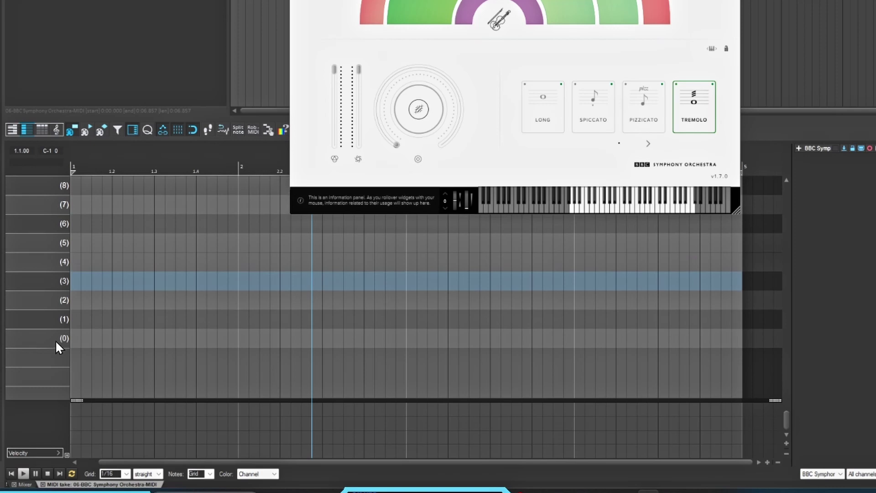
left_click(47, 338)
scroll(44, 365, "up", 1)
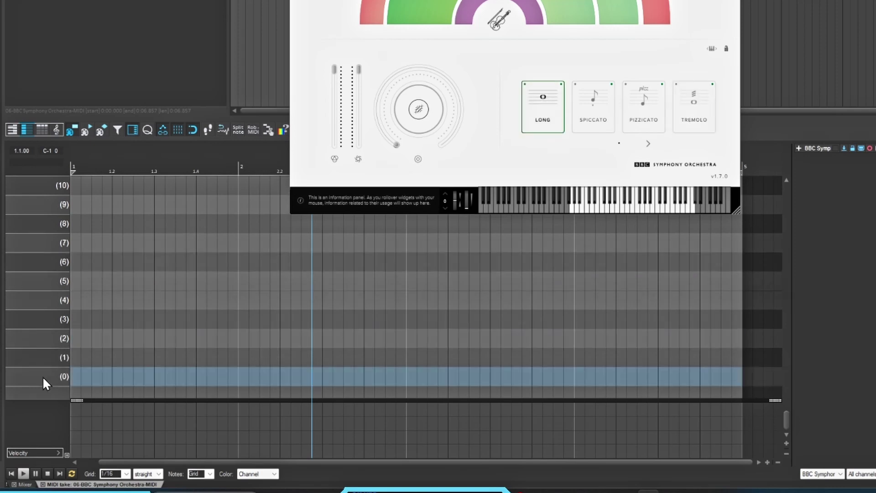
Select MIDI channels 1, 2 and 3 to switch BBC SO to Spiccato, Pizzicato and Tremolo.
left_click(46, 354)
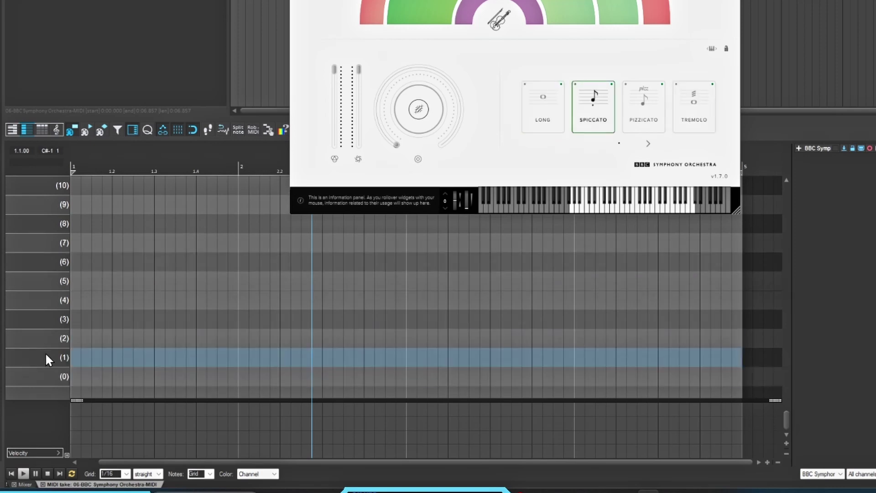
left_click(46, 338)
left_click(45, 316)
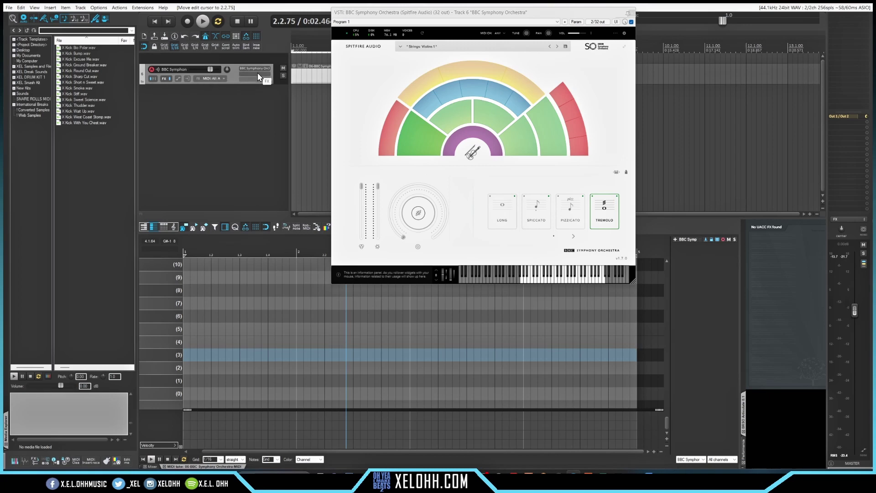
Filter effects for 'midi chan' and add JS: MIDI channel to Keyswitch to Track 6.
left_click(259, 77)
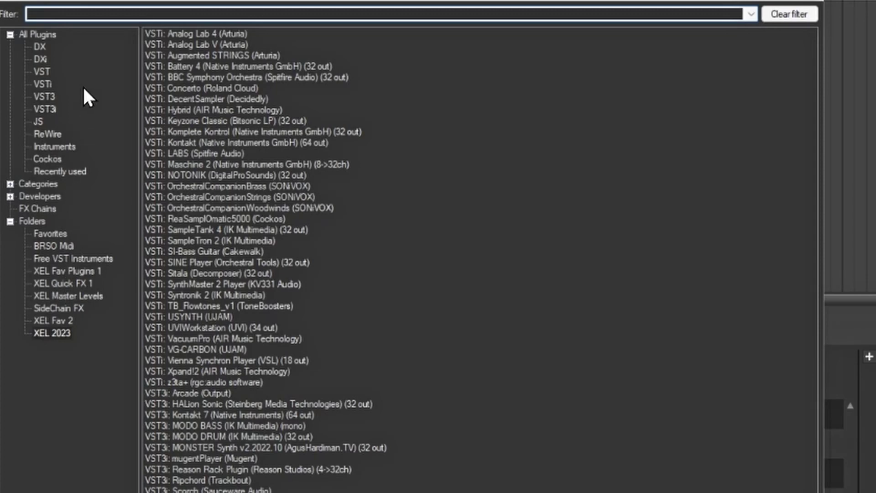
type("midi chan")
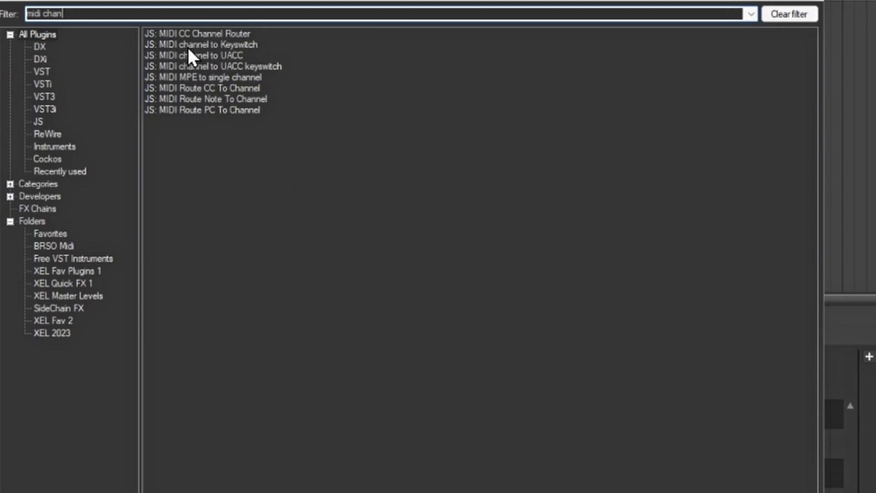
left_click(215, 44)
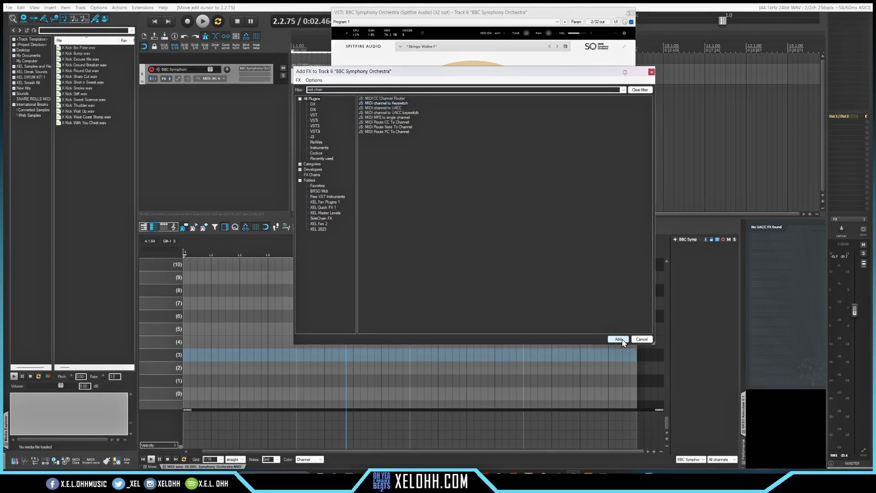
left_click(622, 338)
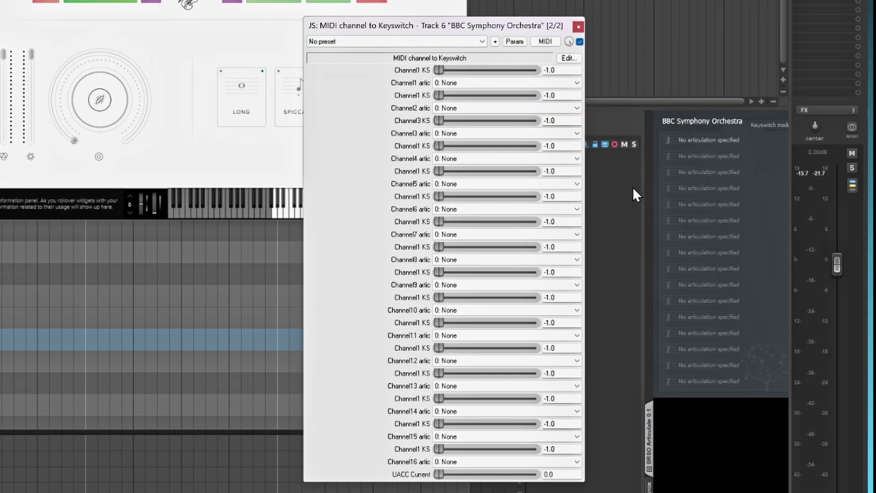
Set channel 1 to keyswitch 0 Long Generic and channel 2 to keyswitch 1 Shorts Generic.
double_click(553, 69)
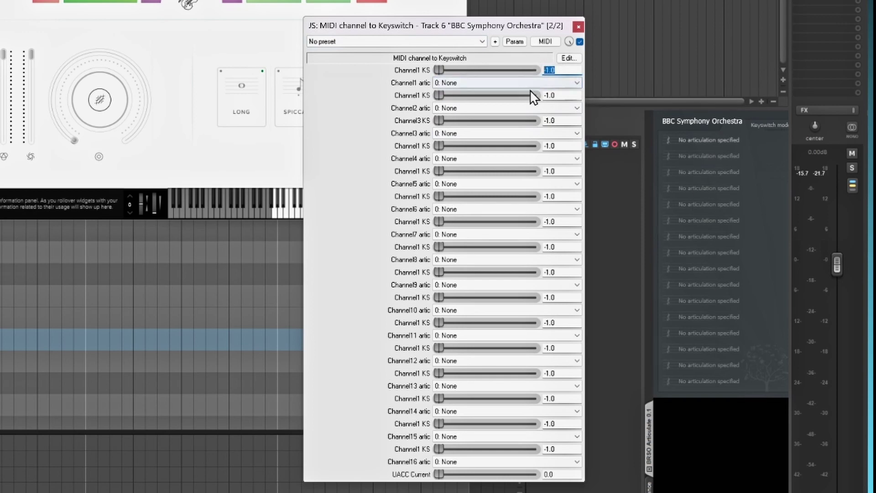
type("0")
left_click(484, 82)
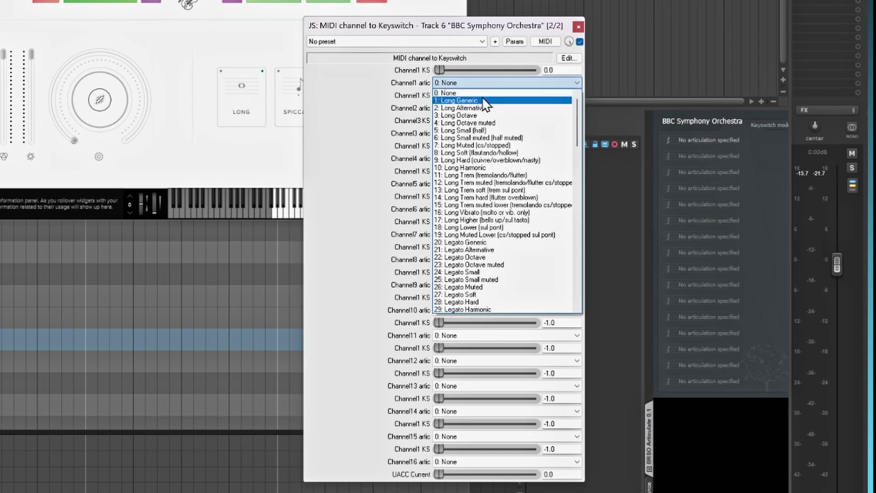
left_click(483, 101)
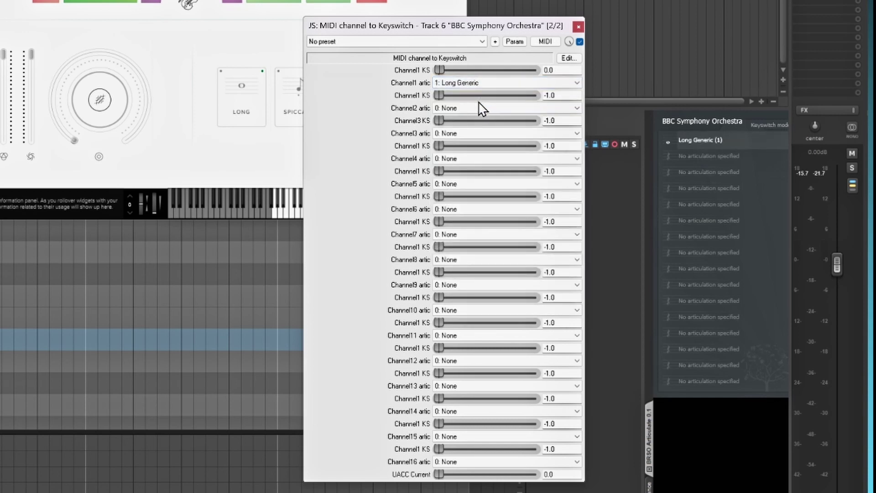
left_click(477, 108)
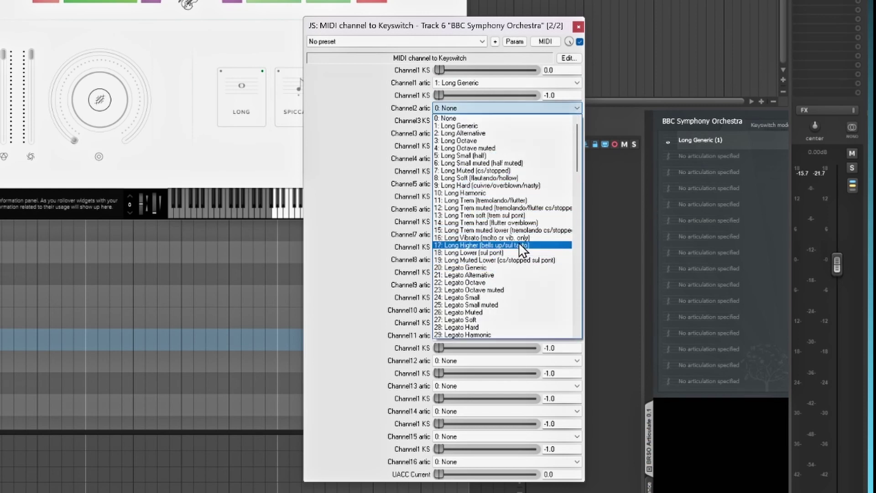
scroll(519, 242, "down", 6)
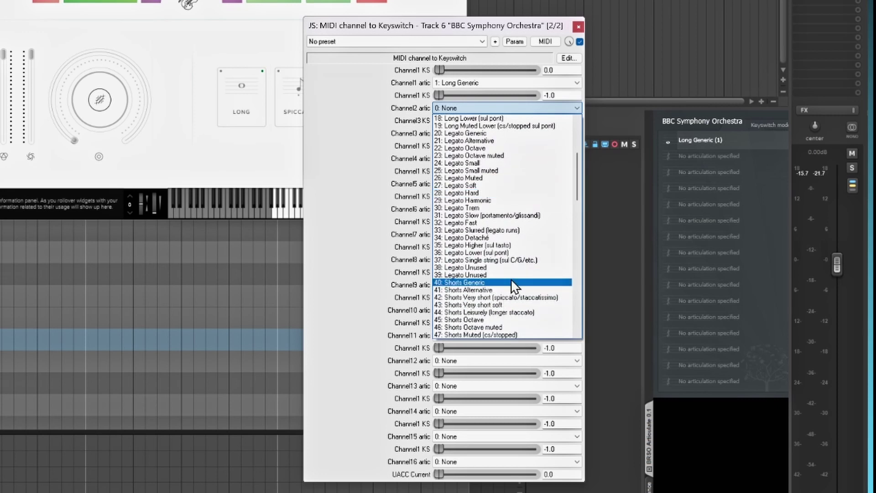
left_click(515, 282)
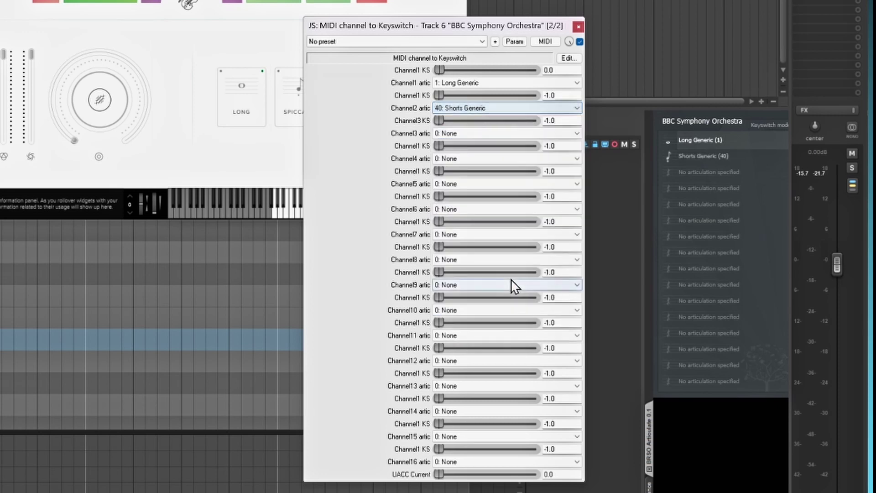
left_click(562, 93)
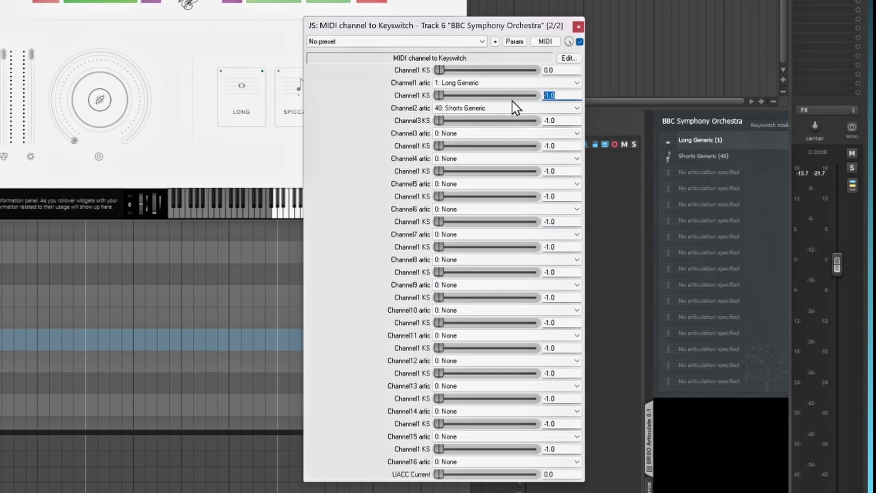
type("1")
Set channel 3 to keyswitch 2 Shorts Plucked and channel 4 to keyswitch 3 Legato Trem.
left_click(496, 136)
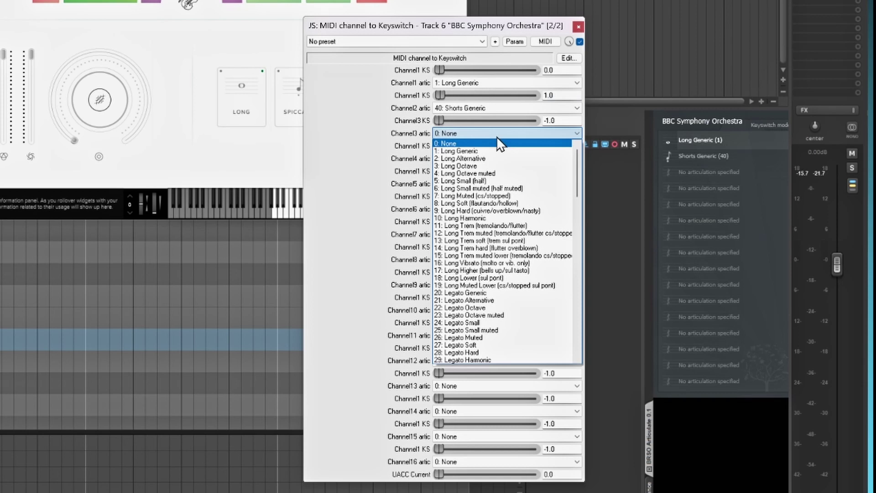
scroll(527, 269, "down", 13)
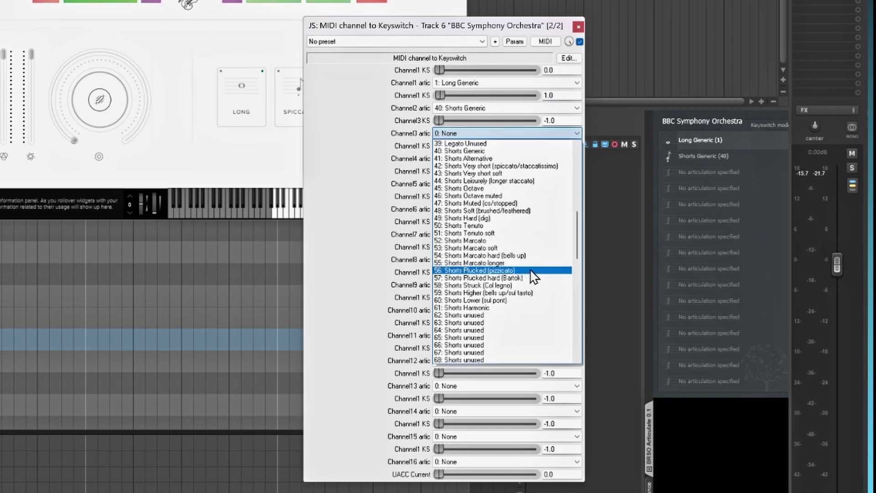
left_click(531, 270)
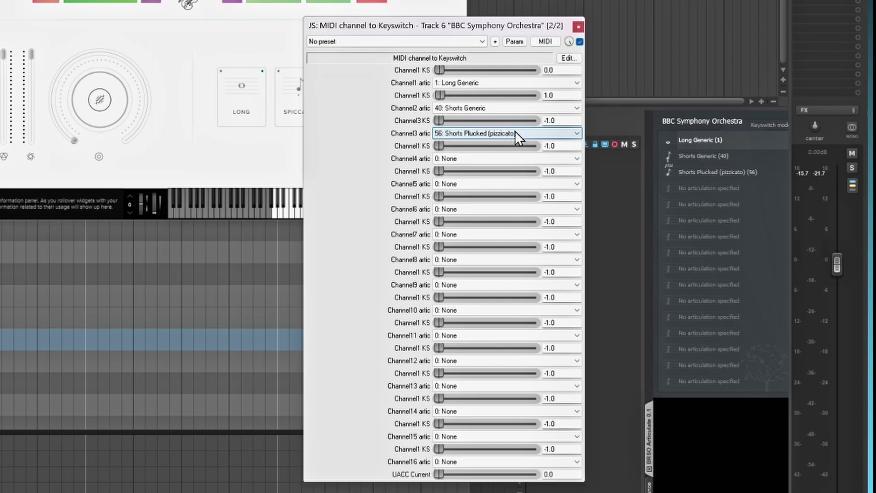
double_click(556, 120)
left_click(499, 158)
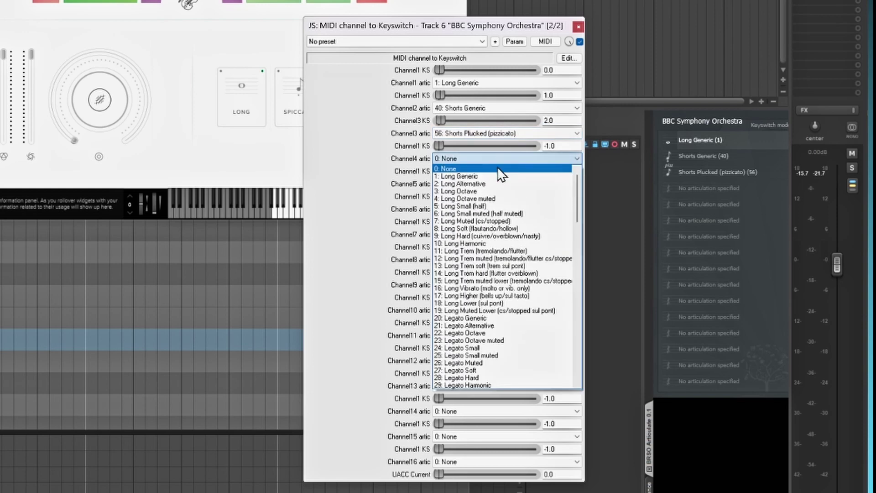
scroll(522, 325, "down", 4)
scroll(534, 251, "down", 1)
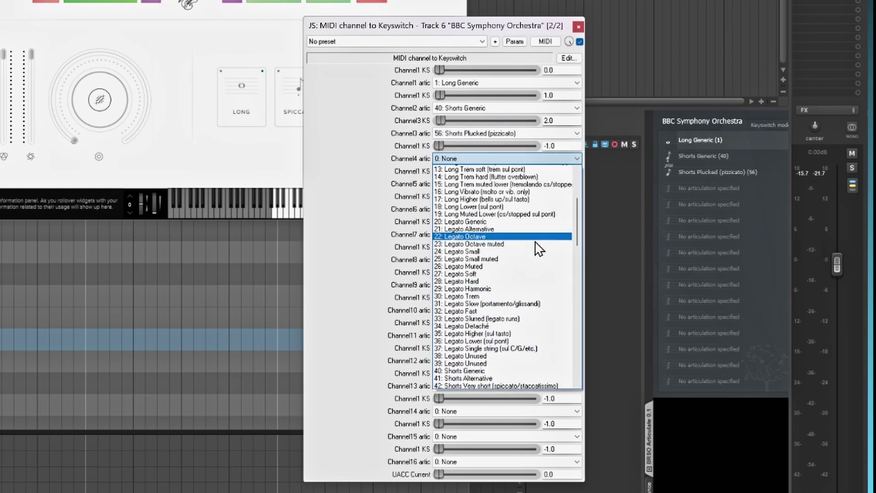
scroll(536, 246, "down", 4)
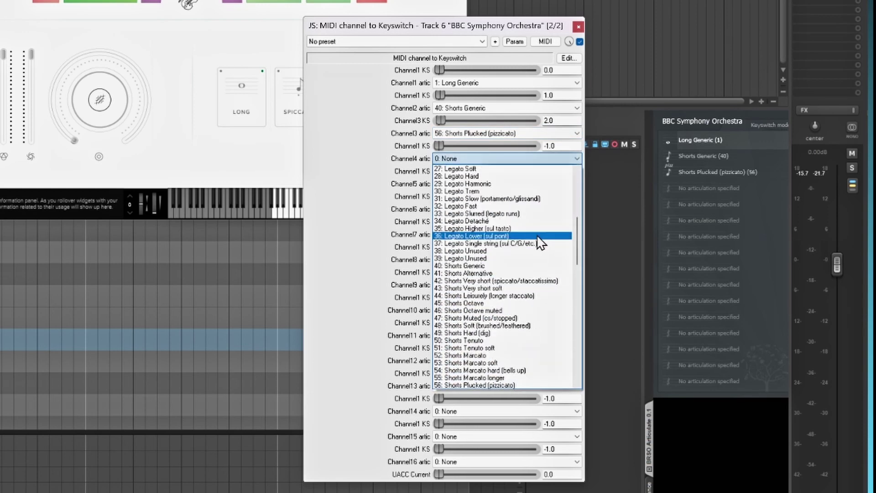
left_click(479, 190)
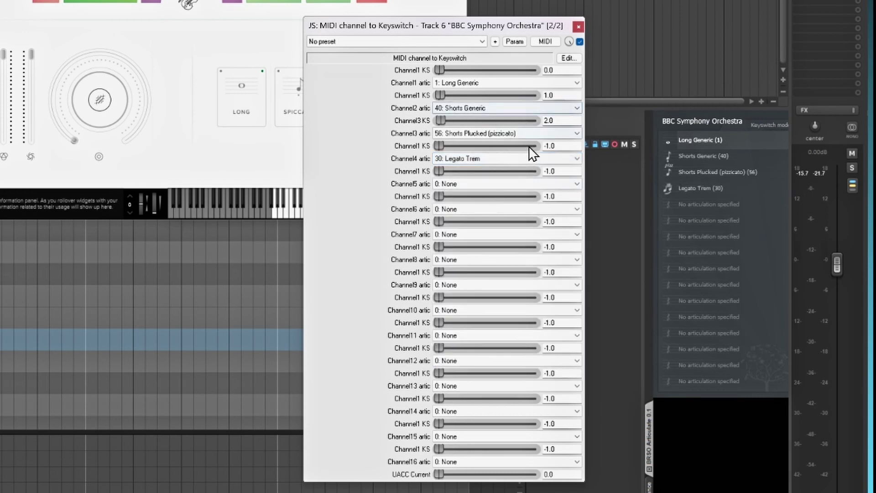
double_click(555, 145)
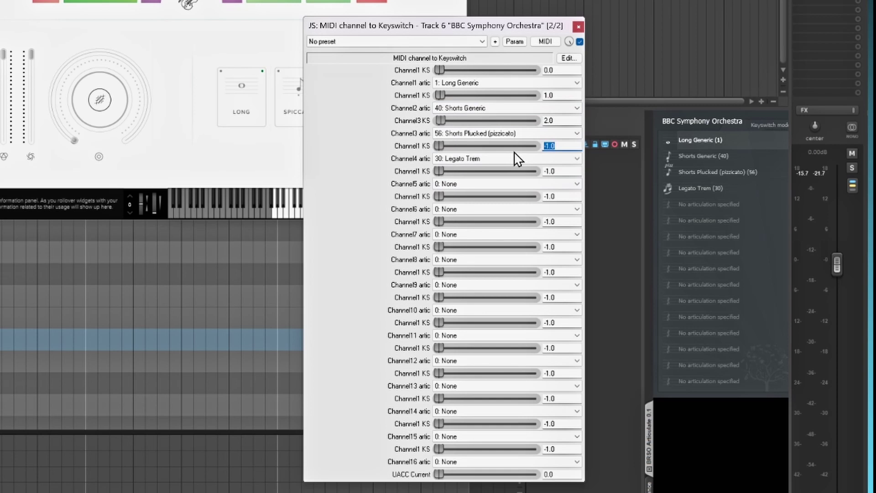
type("3")
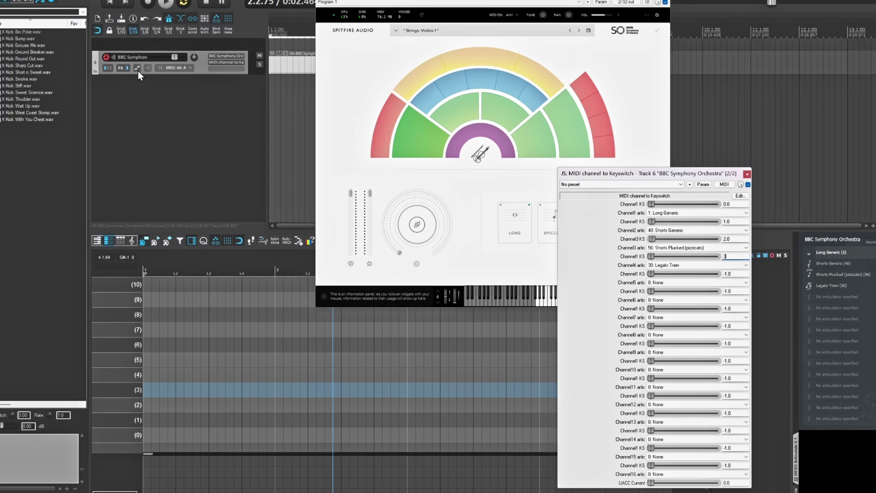
Move MIDI channel to Keyswitch above BBC Symphony Orchestra in the track's FX chain.
left_click(232, 81)
double_click(248, 160)
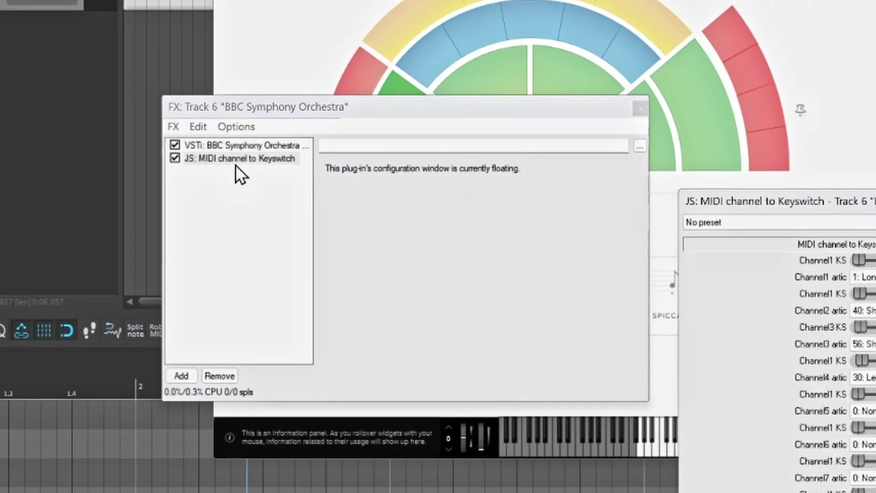
left_click_drag(228, 160, 225, 142)
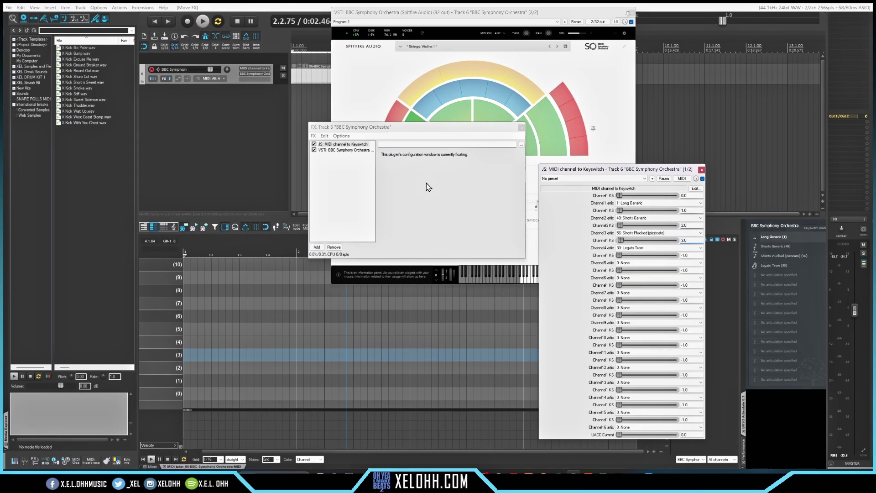
Close the FX chain, the Keyswitch window and the BBC Symphony Orchestra window.
left_click(521, 128)
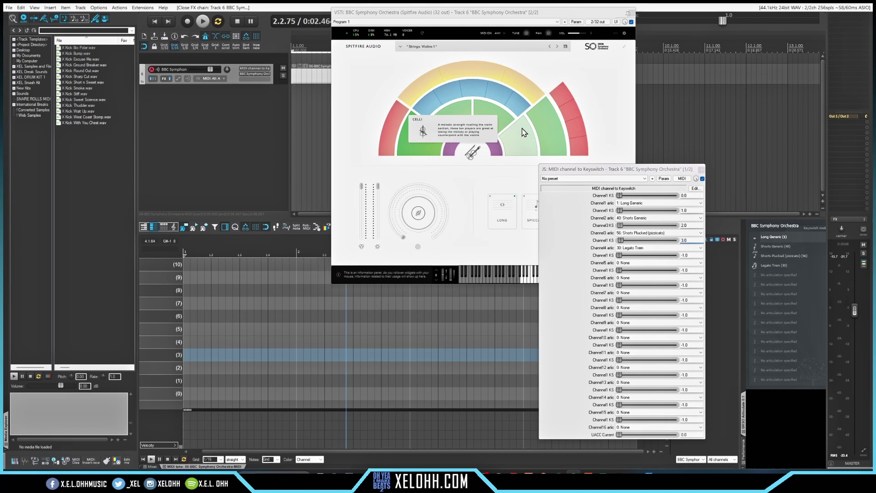
left_click(701, 170)
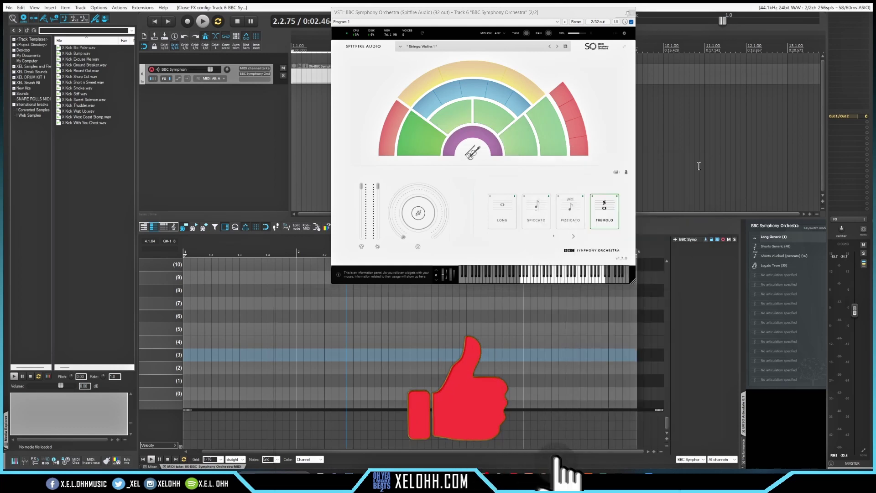
left_click(631, 12)
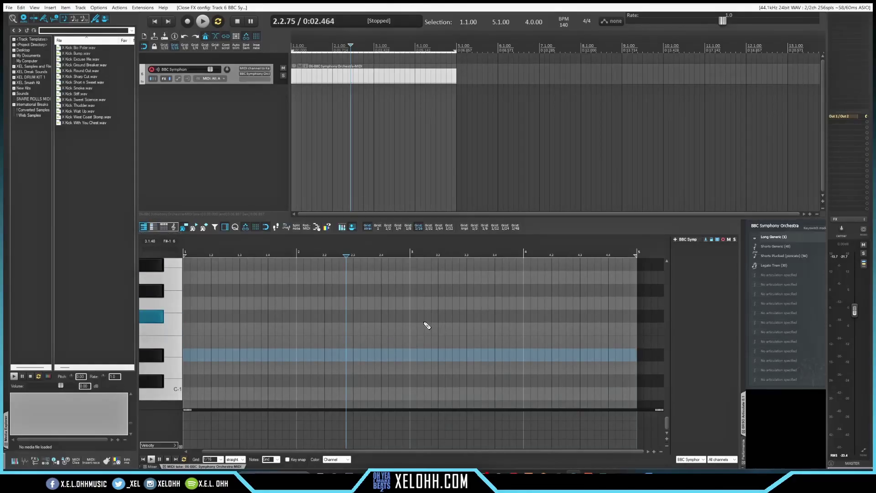
Draw a long C4 note spanning bar 1.
scroll(417, 324, "down", 4)
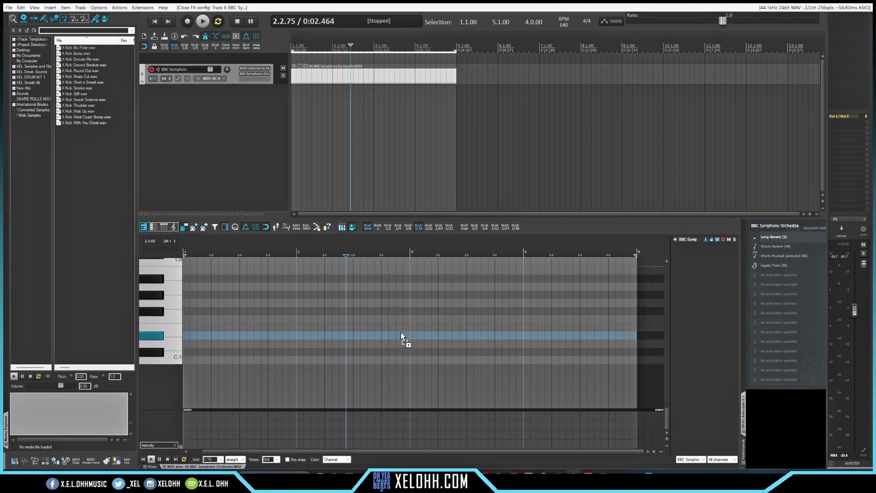
scroll(284, 315, "up", 10)
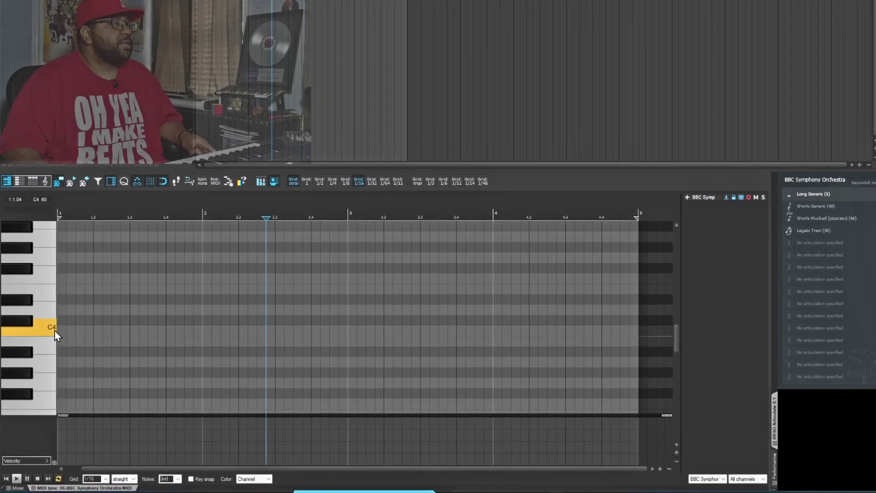
left_click(129, 336)
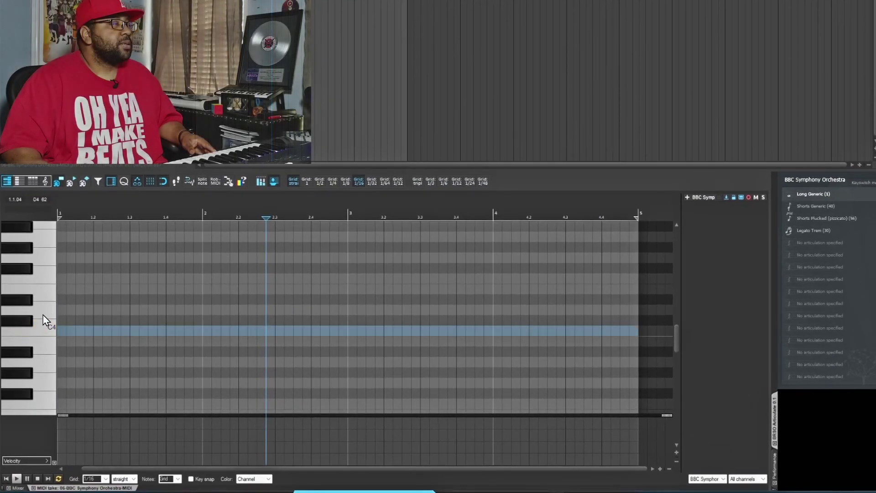
left_click(43, 269)
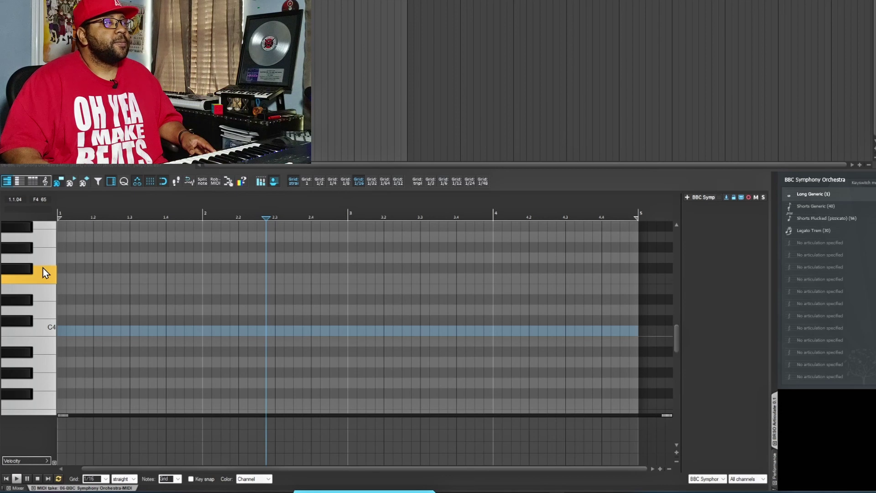
left_click(49, 330)
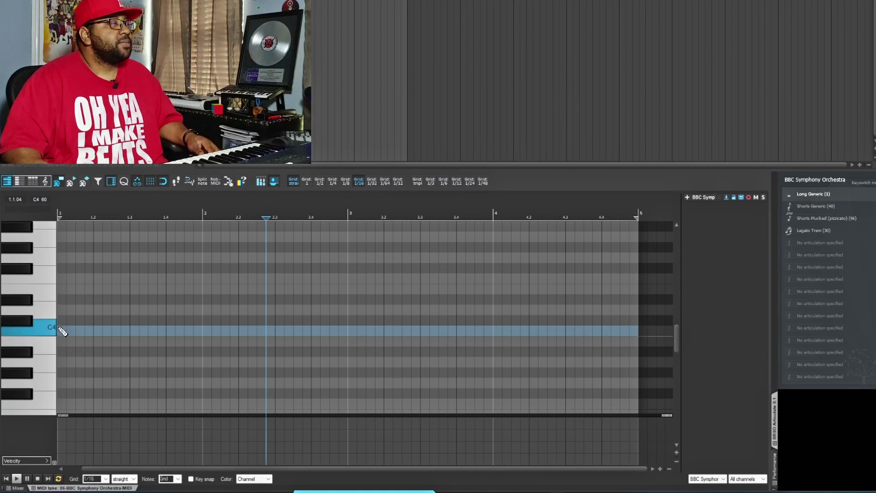
left_click_drag(62, 330, 198, 333)
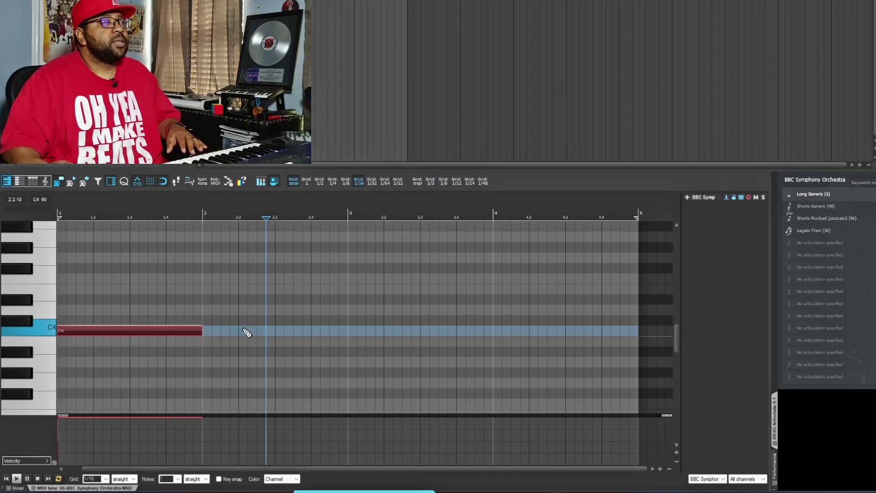
With Shorts Generic and C major key snap, add 1/16 notes D4, E4, F4, G4, F4, E4, D4.
left_click(817, 207)
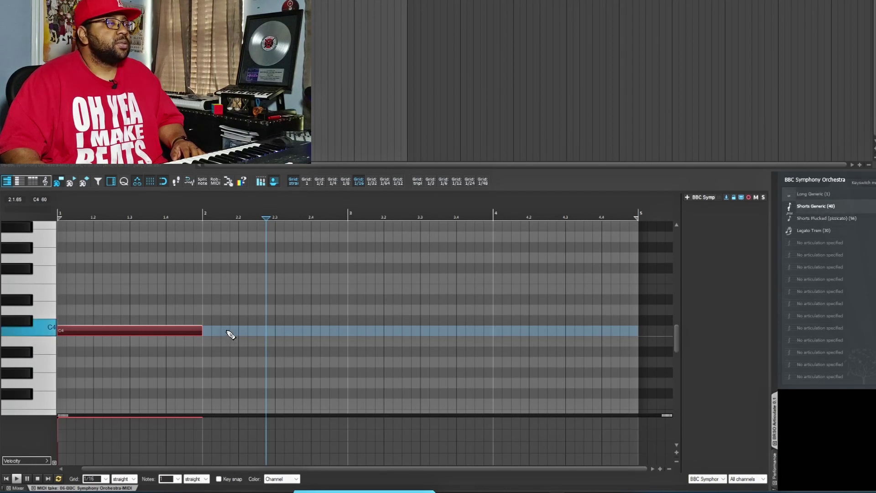
left_click(210, 310)
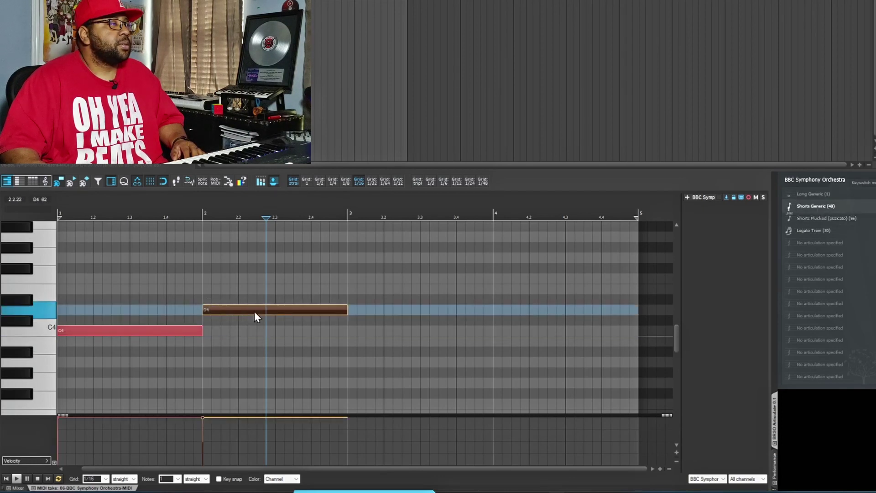
left_click_drag(345, 309, 209, 308)
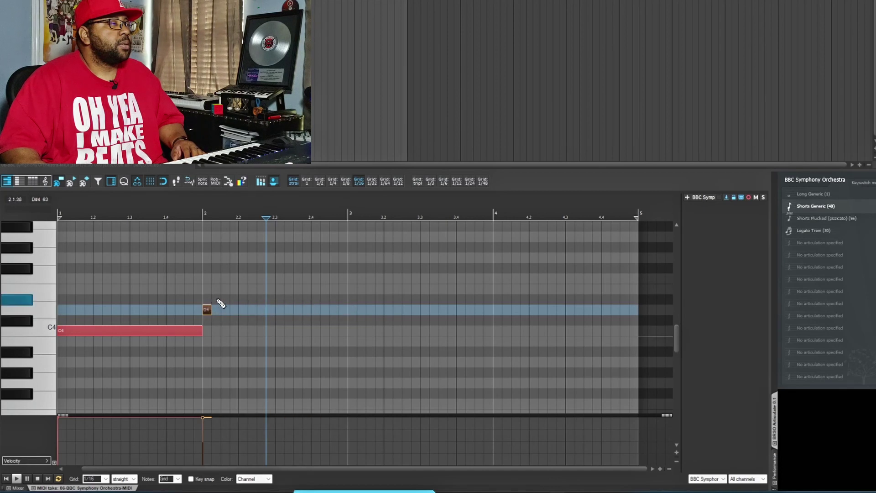
left_click(215, 289)
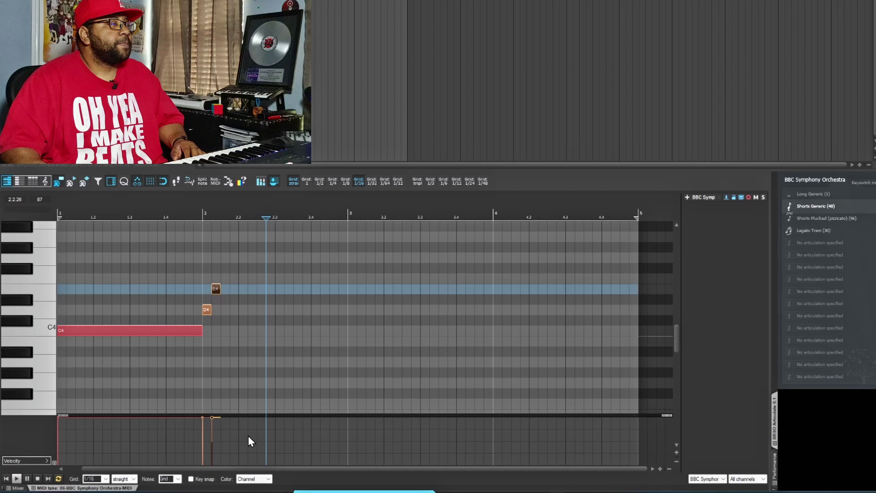
left_click(191, 478)
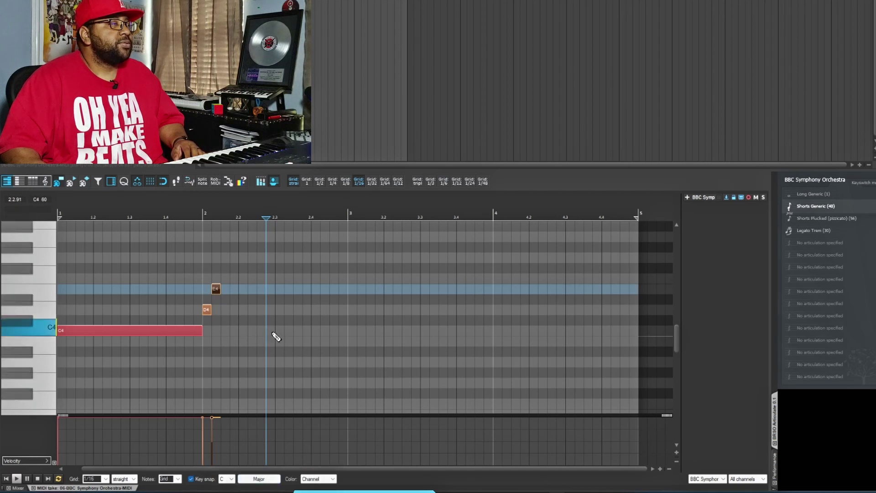
left_click(225, 279)
left_click(243, 258)
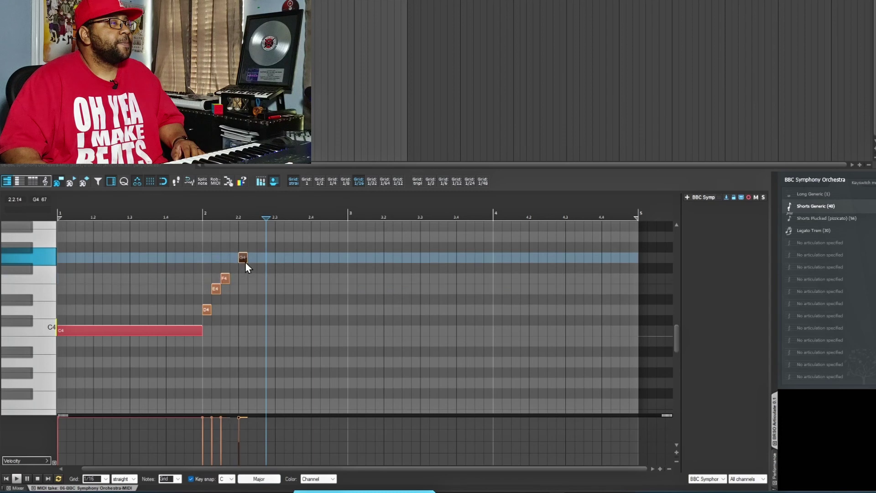
left_click(252, 279)
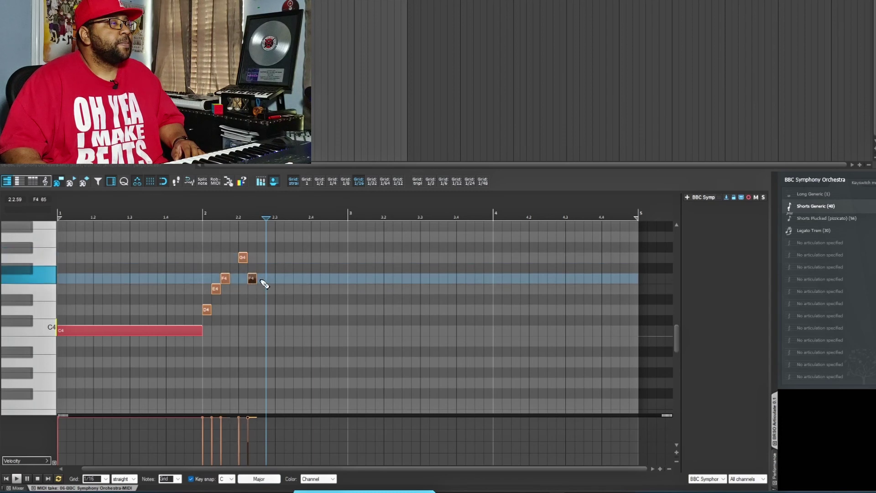
left_click(260, 289)
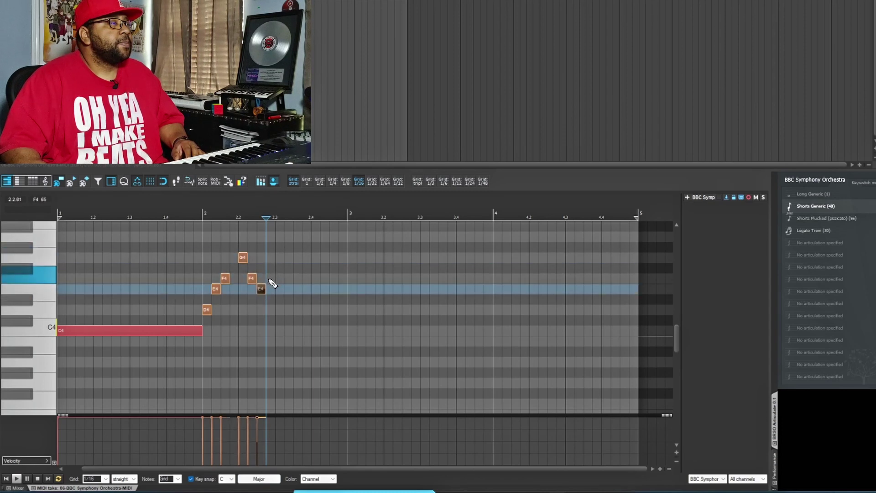
left_click(270, 279)
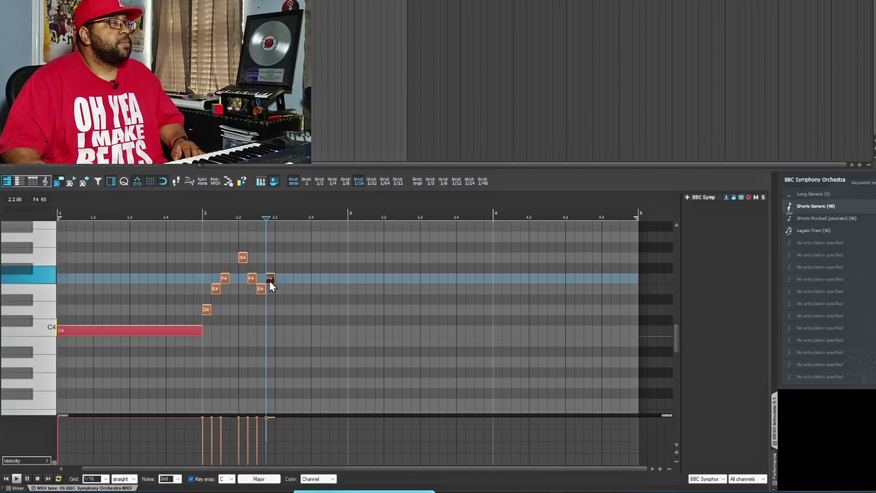
left_click_drag(270, 279, 272, 311)
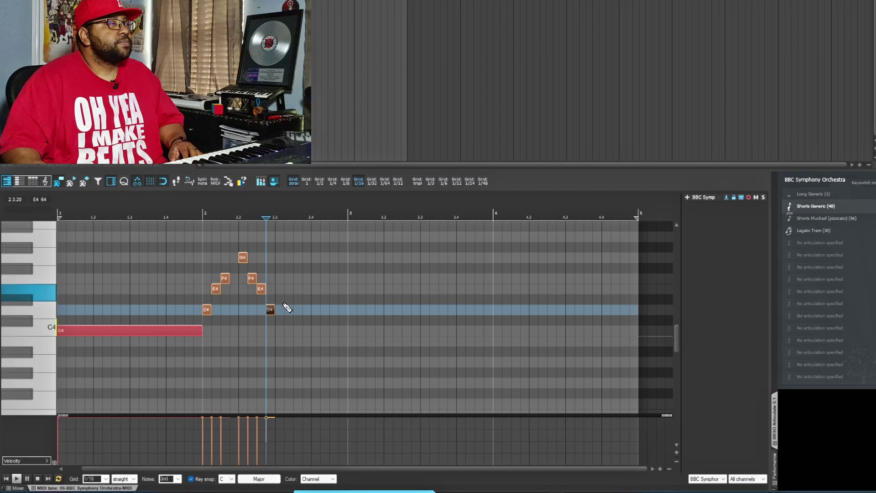
Continue bar 2 with short notes C4, D4, E4, G4, F4, G4, A4, G4.
left_click(280, 332)
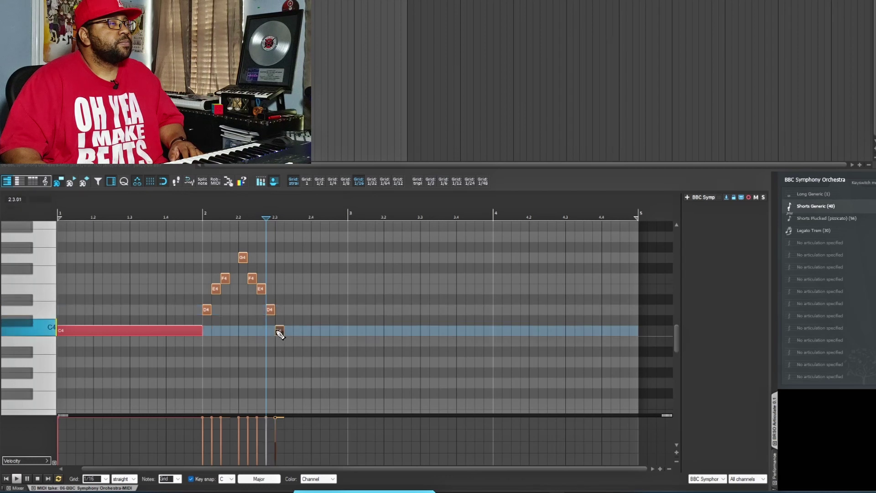
left_click(287, 311)
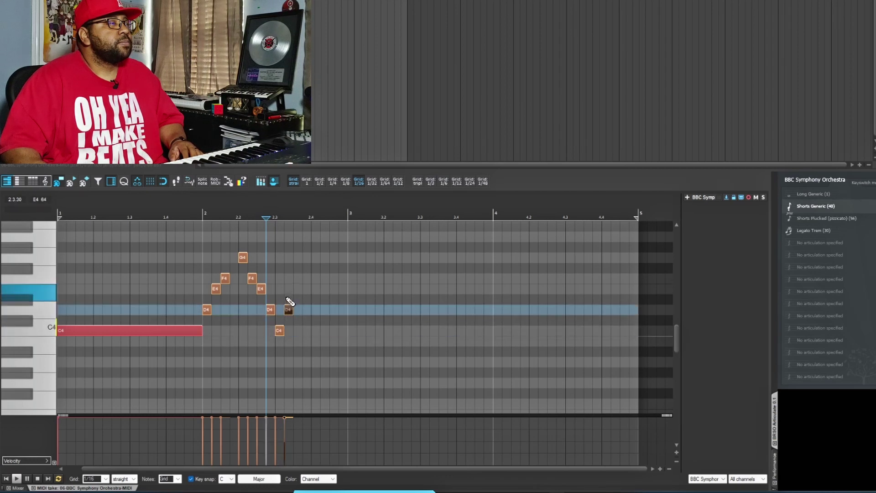
left_click(297, 288)
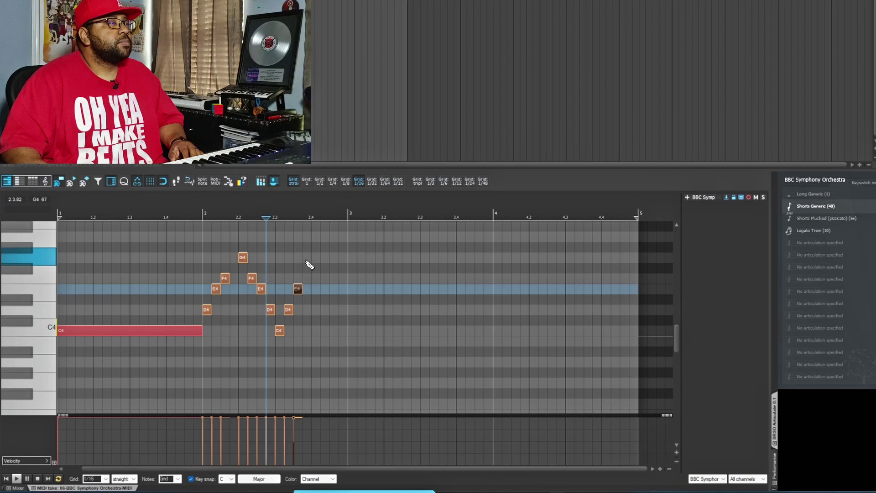
left_click(306, 257)
left_click(314, 279)
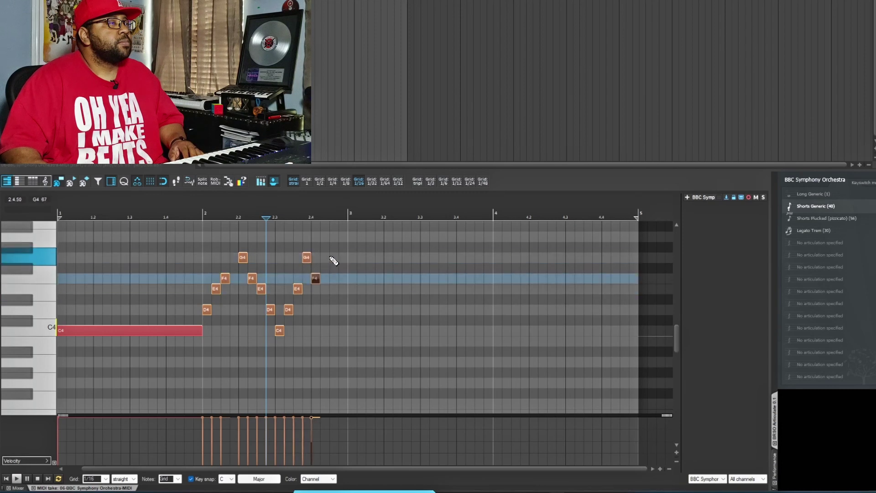
left_click(324, 257)
left_click(334, 237)
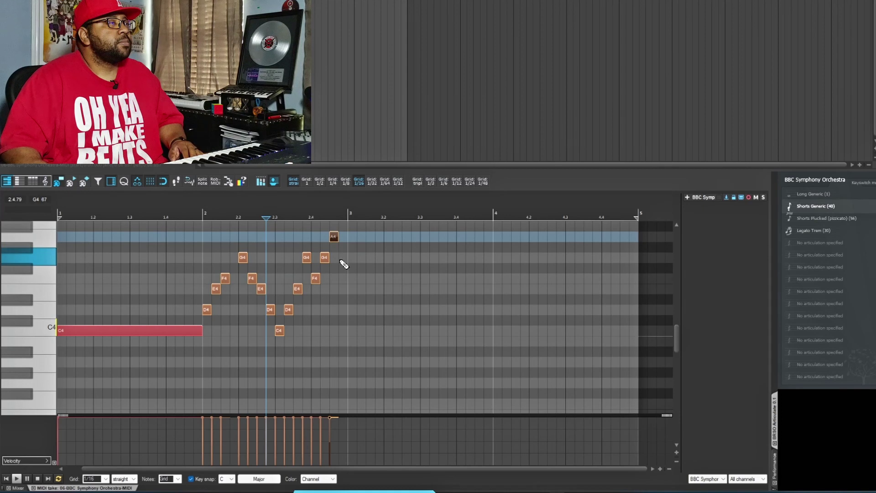
left_click(343, 257)
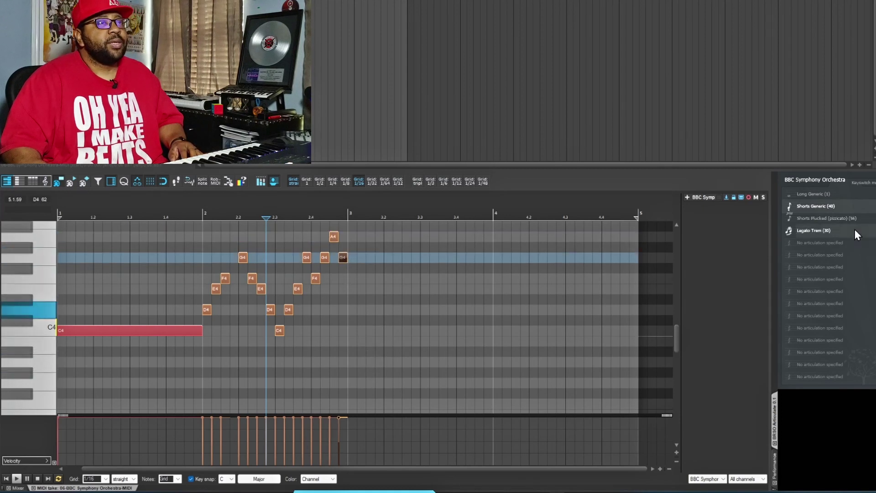
Add pizzicato pairs D4, E4, C4 and D4 across bar 3.
left_click(814, 217)
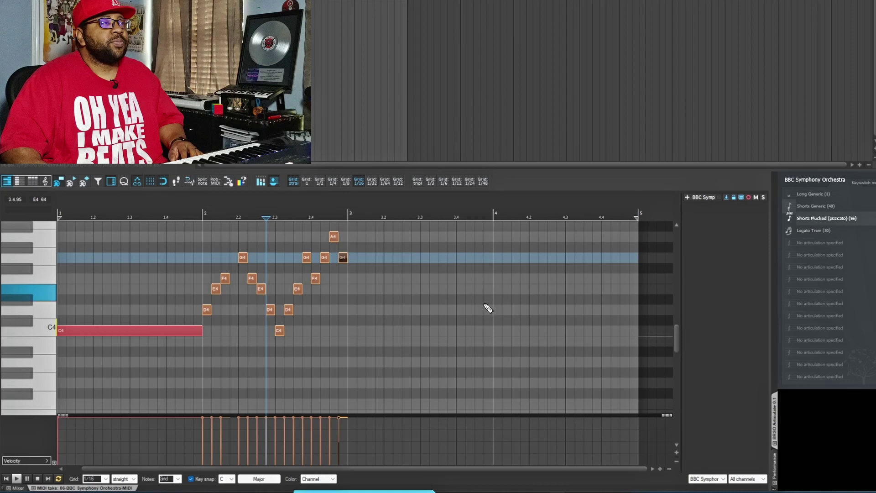
left_click(353, 310)
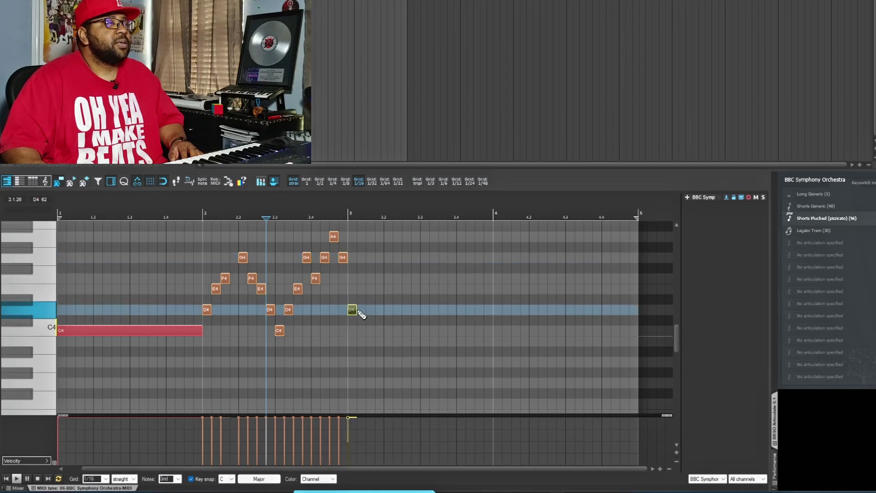
left_click(361, 310)
left_click(370, 289)
left_click(379, 289)
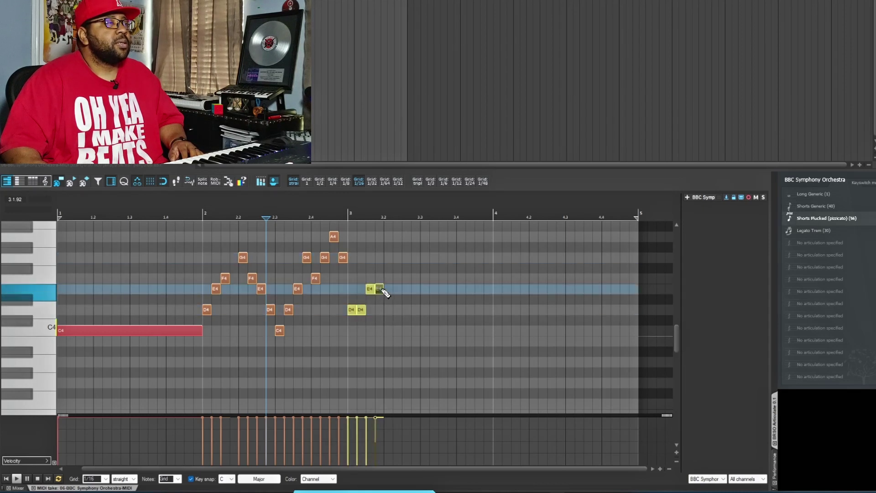
left_click(381, 330)
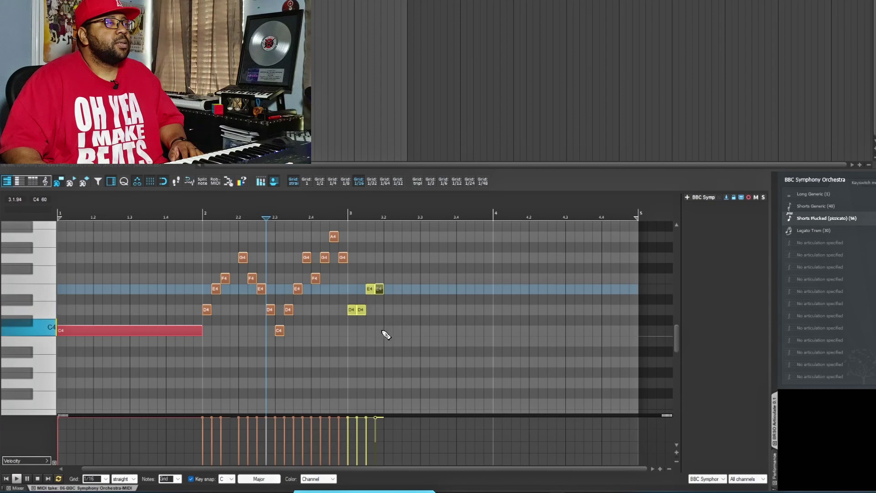
left_click_drag(379, 330, 387, 331)
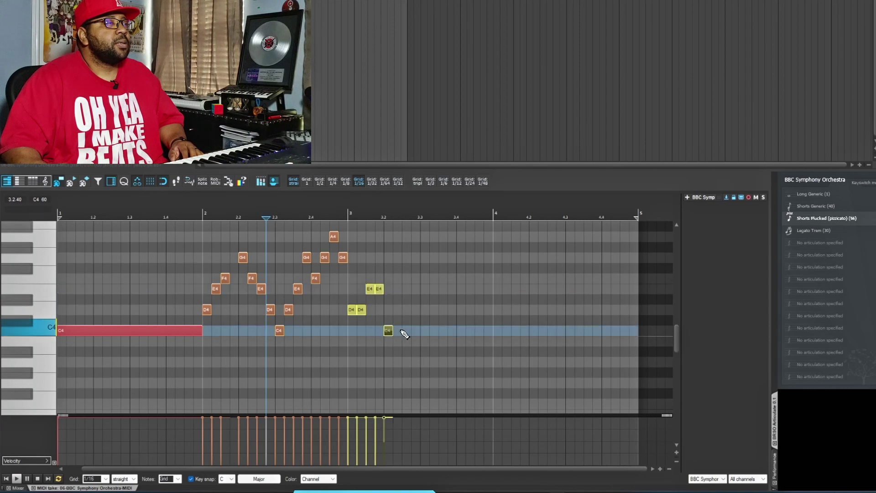
left_click(397, 330)
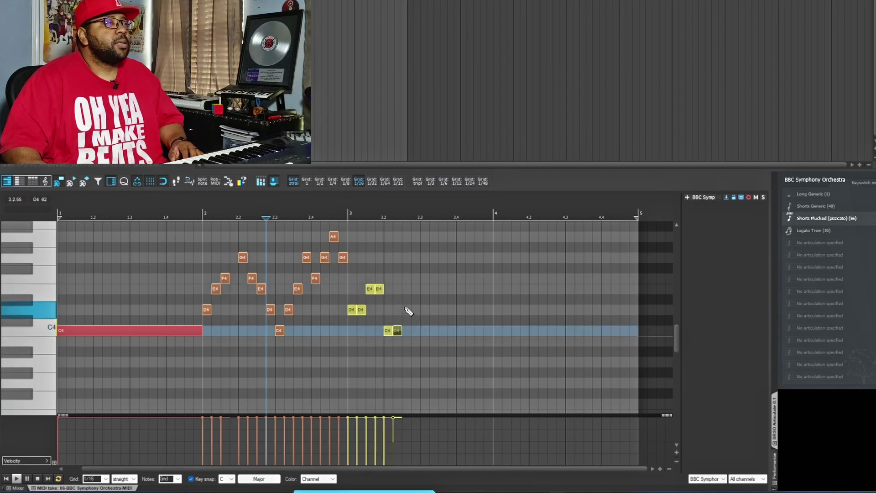
left_click(406, 309)
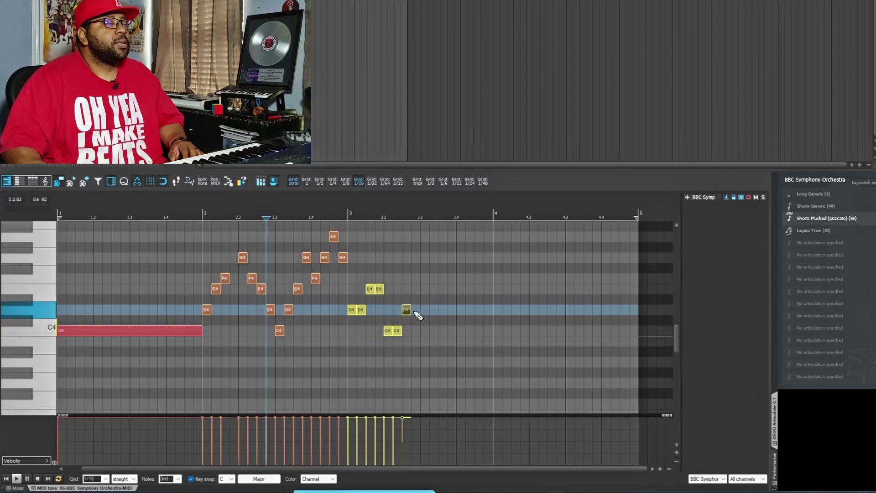
left_click(416, 310)
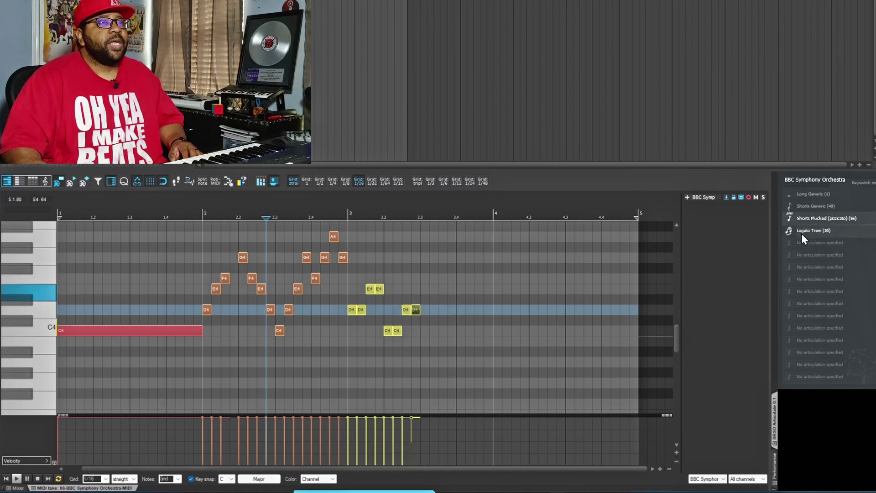
With Legato Trem, add E4 at 3.3, D4 at 3.4, long C4 through bar 4, and final D4.
left_click(815, 232)
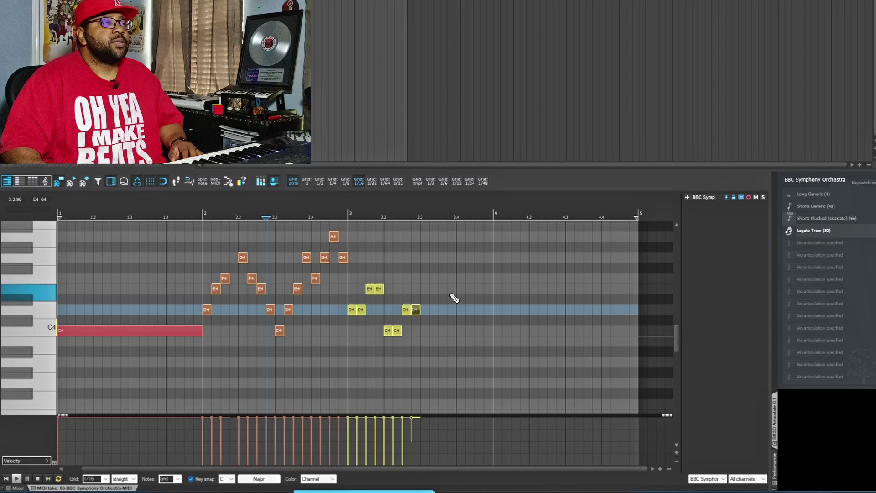
left_click(424, 288)
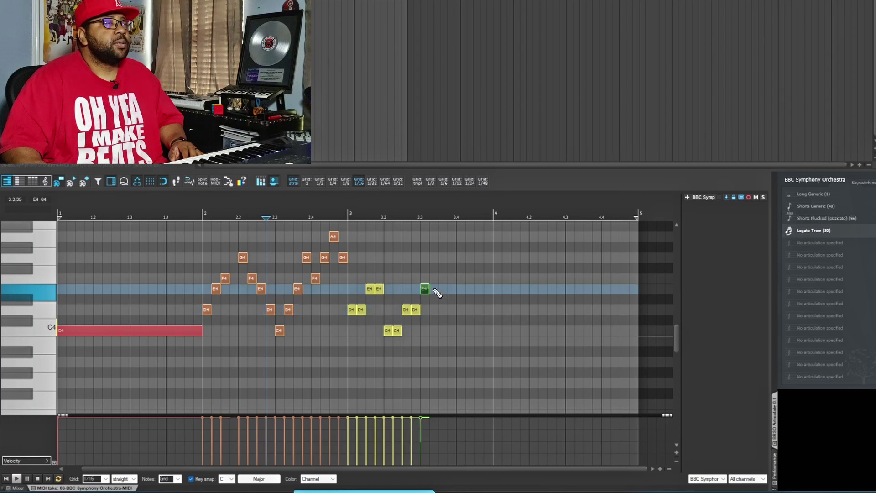
left_click_drag(430, 288, 454, 289)
left_click(459, 312)
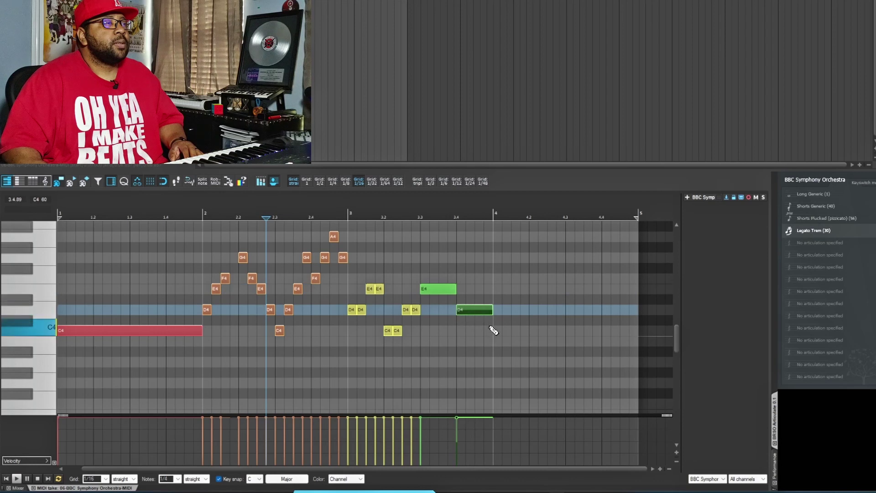
left_click(496, 333)
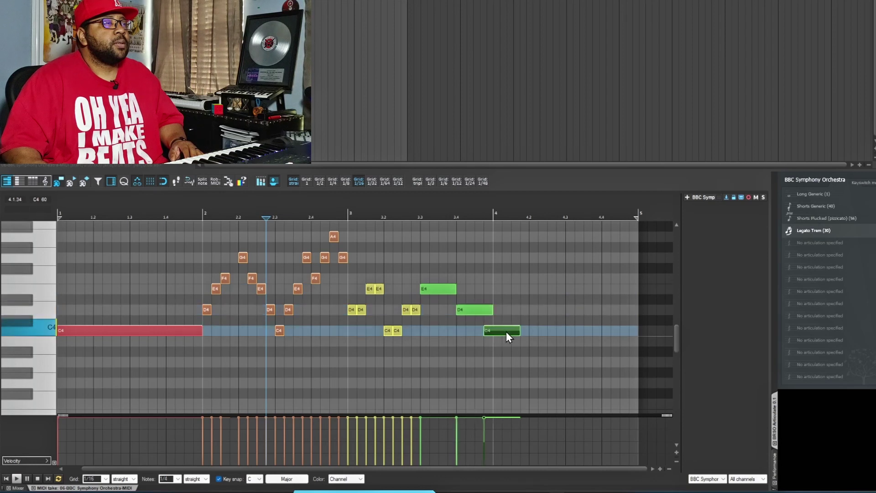
left_click_drag(525, 333, 604, 336)
left_click(604, 310)
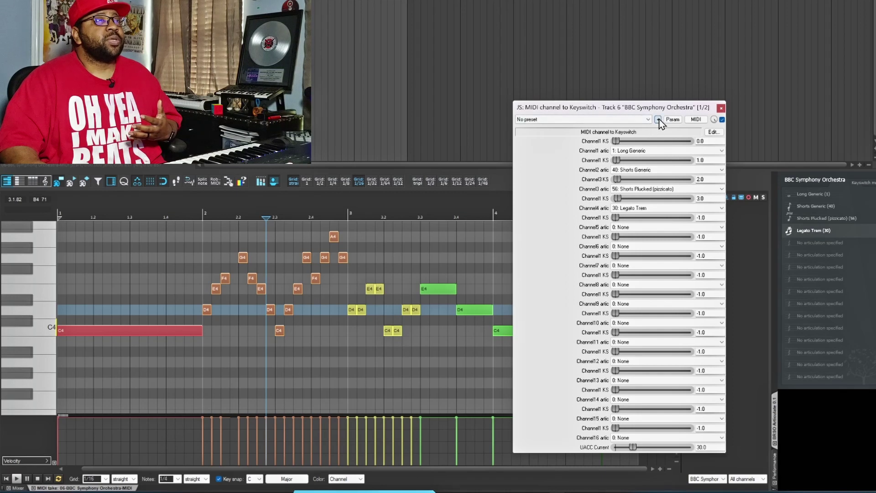
Dismiss the keyswitch plugin's preset menu and close its window.
left_click(657, 119)
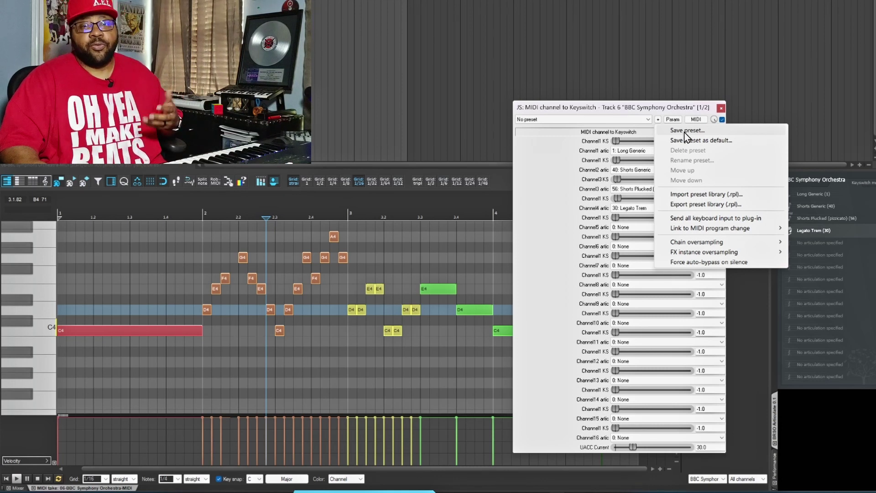
left_click(723, 113)
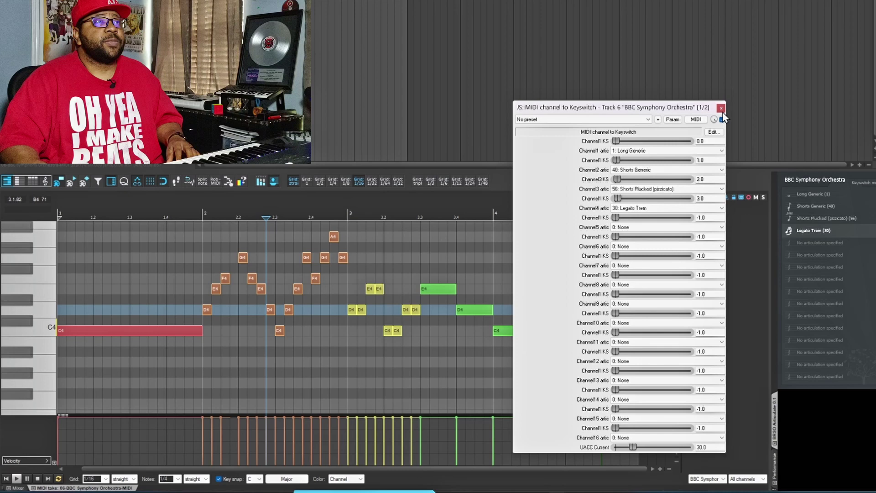
left_click(724, 111)
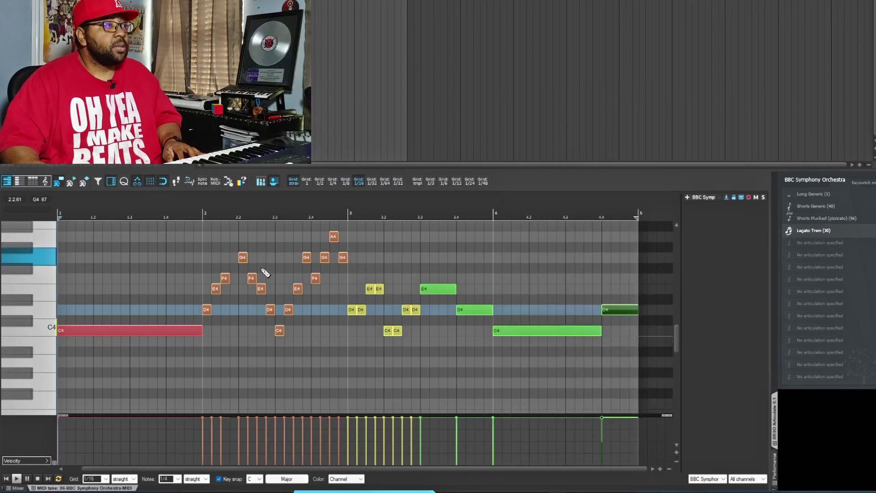
key("space")
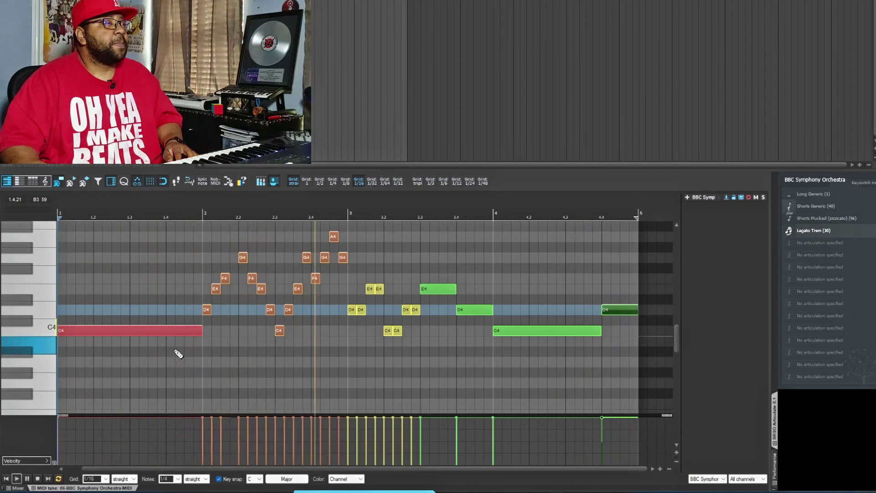
key("space")
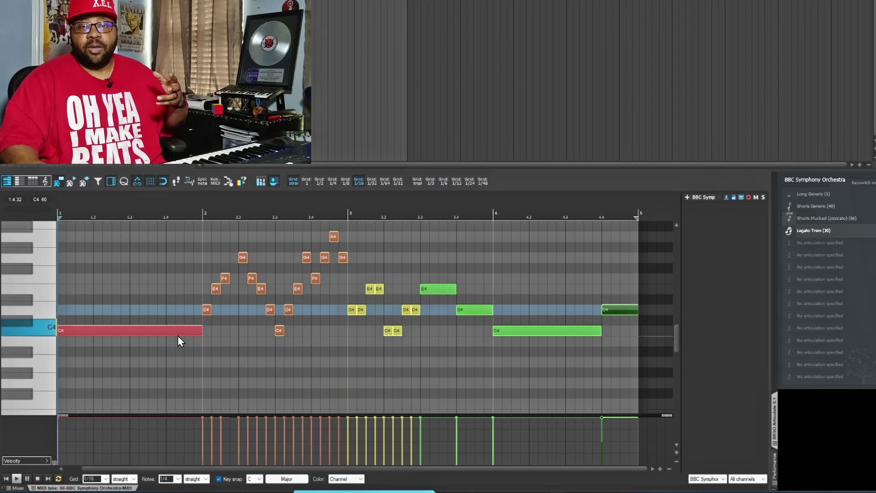
Apply the Shorts Plucked pizzicato articulation to the short D4 in bar 2.
left_click(177, 340)
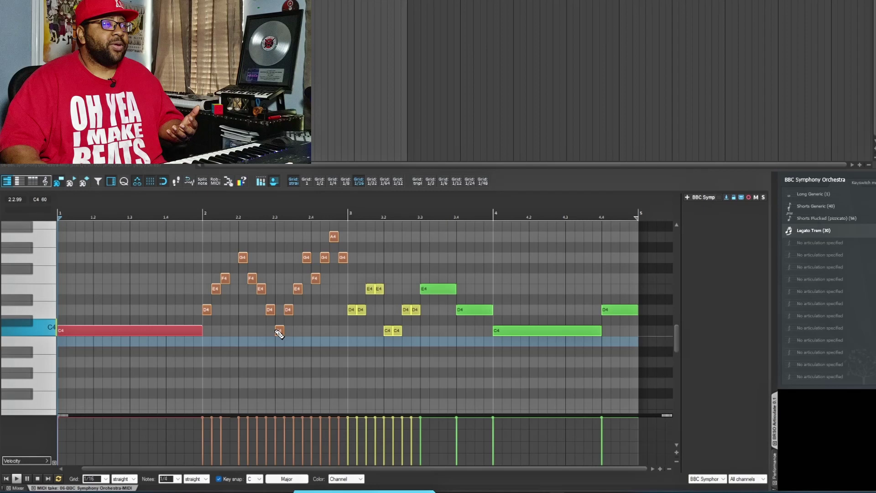
left_click(278, 330)
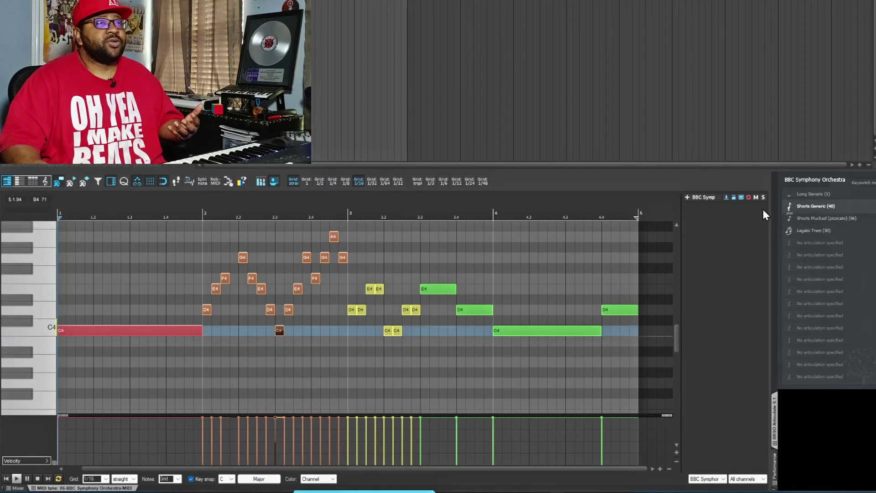
left_click(823, 218)
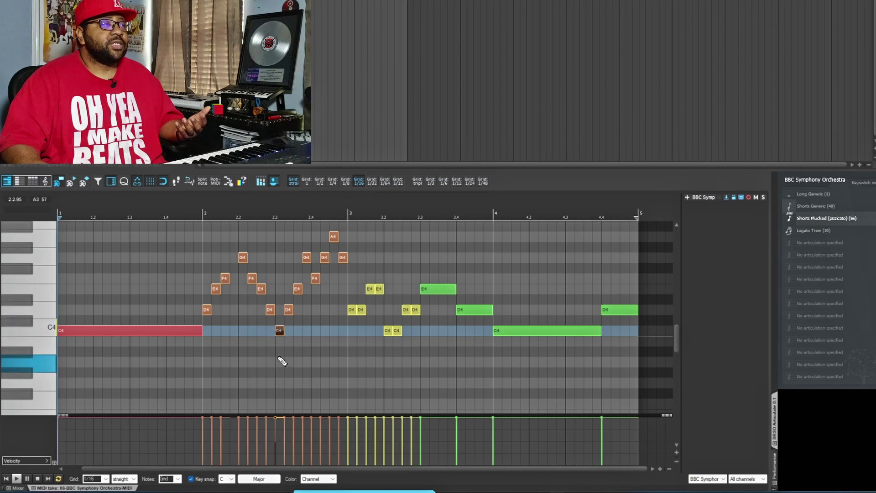
left_click_drag(281, 355, 303, 300)
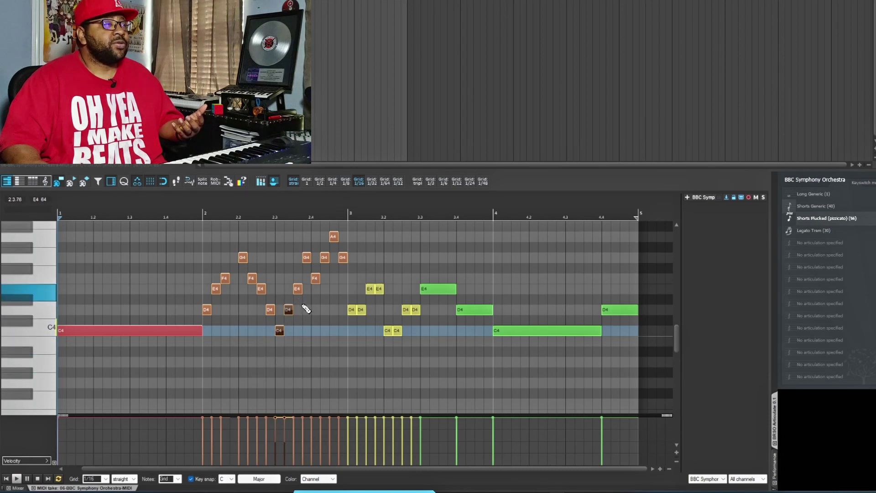
left_click(817, 217)
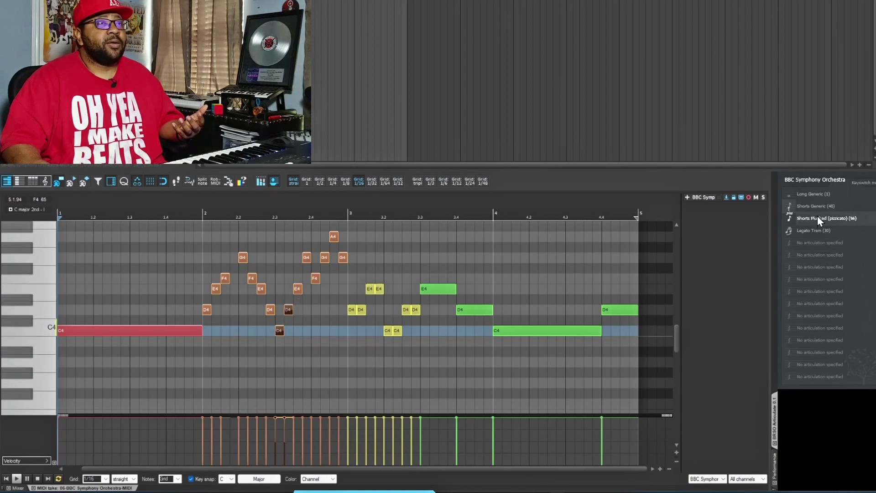
left_click(288, 308)
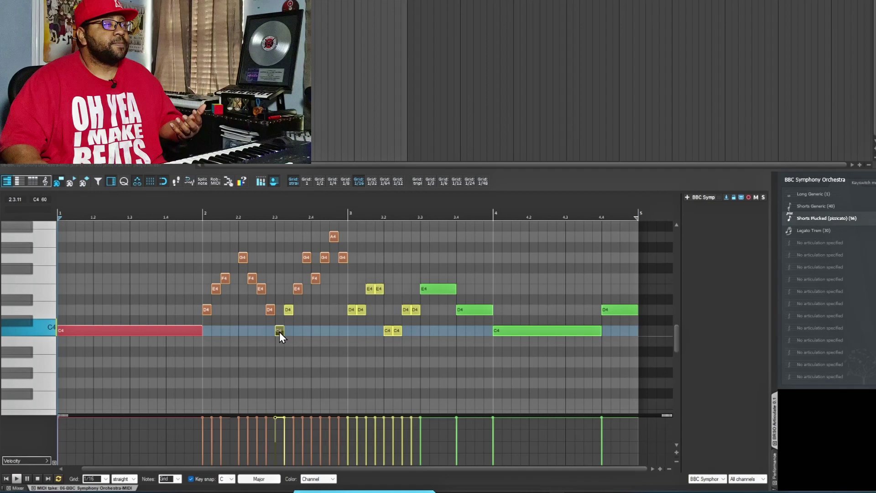
Set the C4 notes in bars 2–3 to Shorts Generic (40) and play back.
left_click(266, 335)
left_click_drag(266, 332, 419, 342)
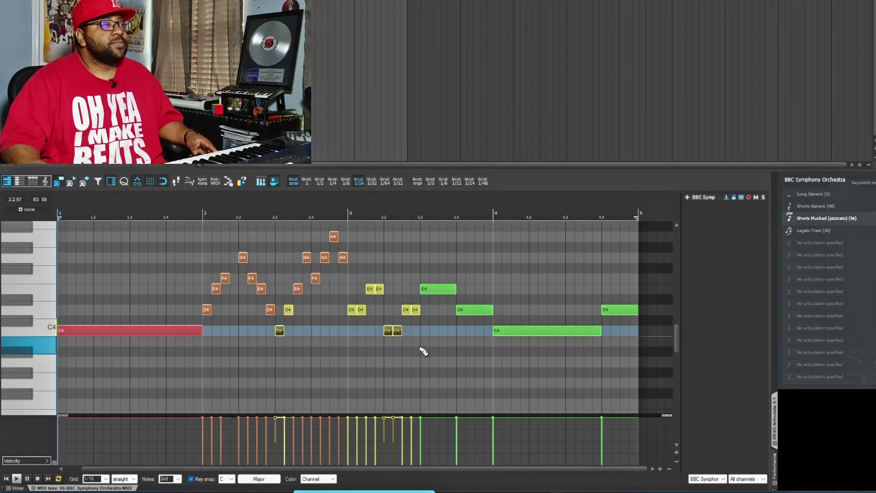
left_click(814, 206)
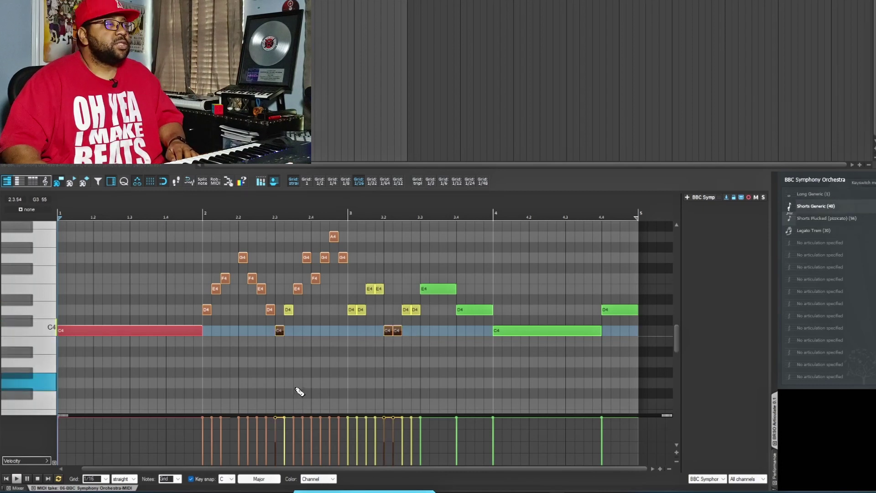
key("space")
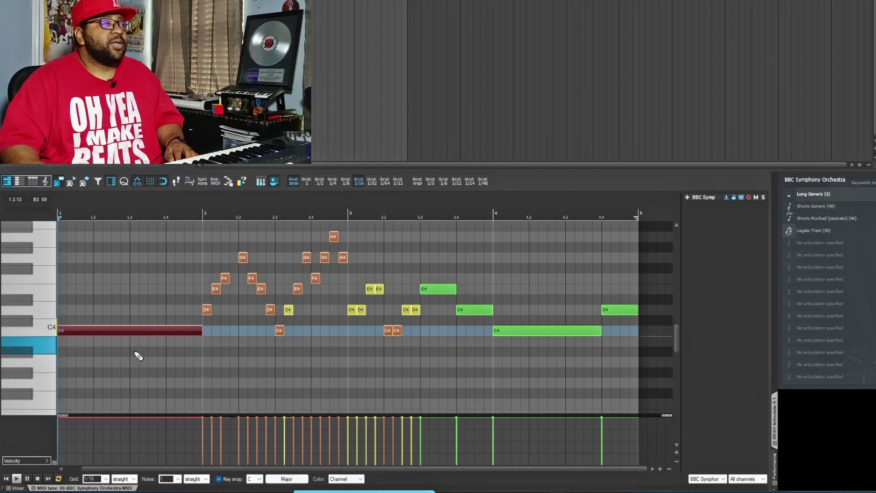
Add pizzicato B3 at beat 1.3 and A3 at 1.4 under the long C4, then play.
left_click(369, 289)
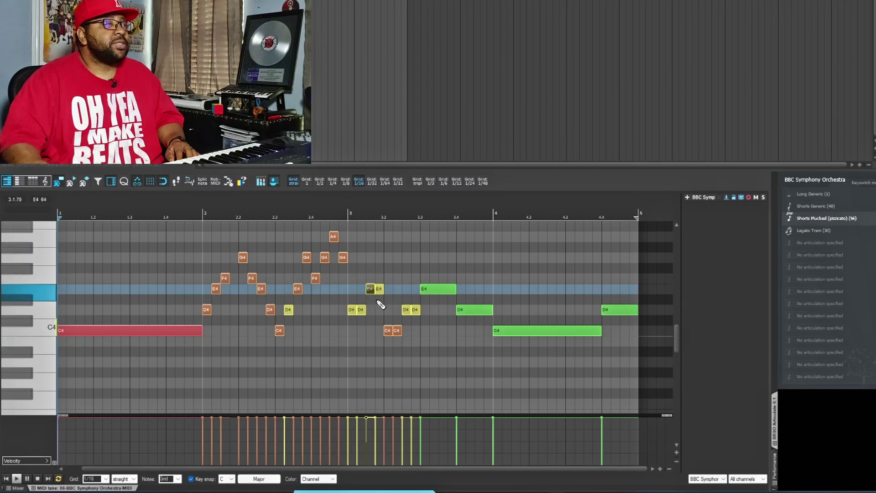
left_click(134, 342)
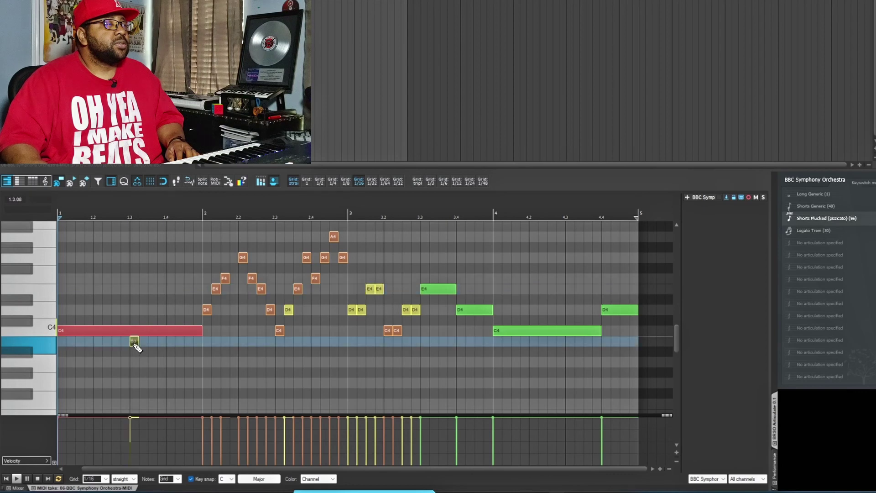
left_click(168, 362)
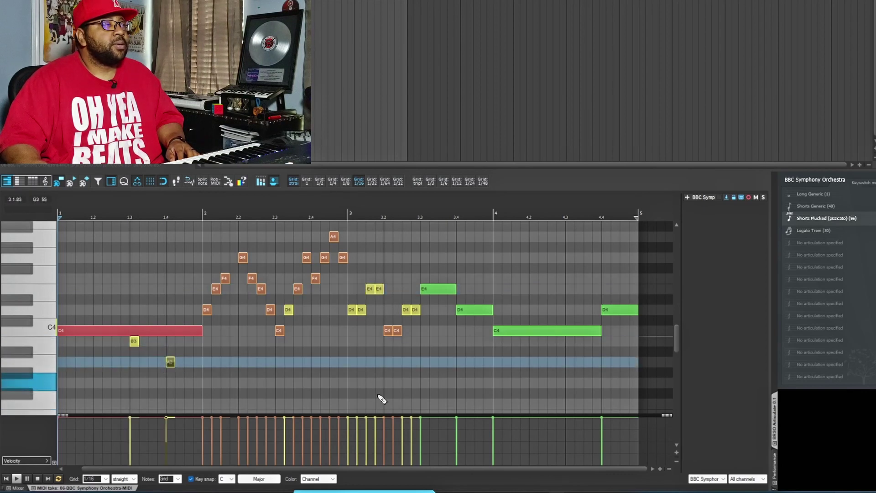
key("space")
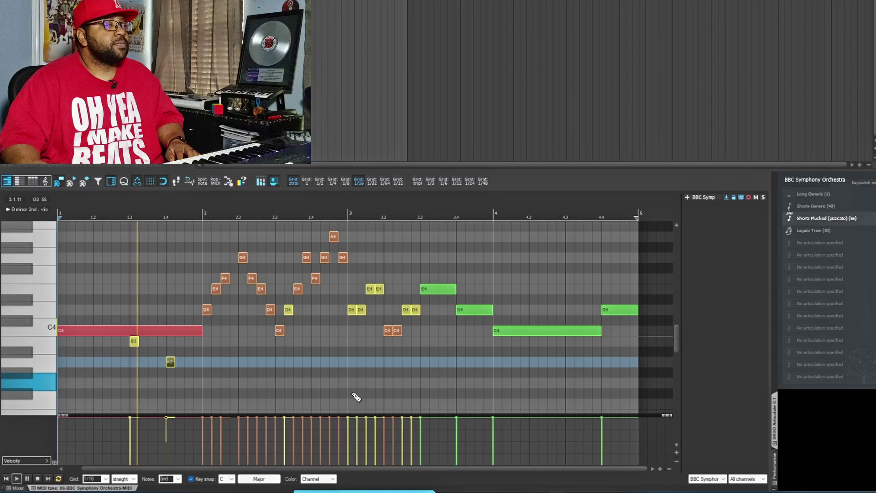